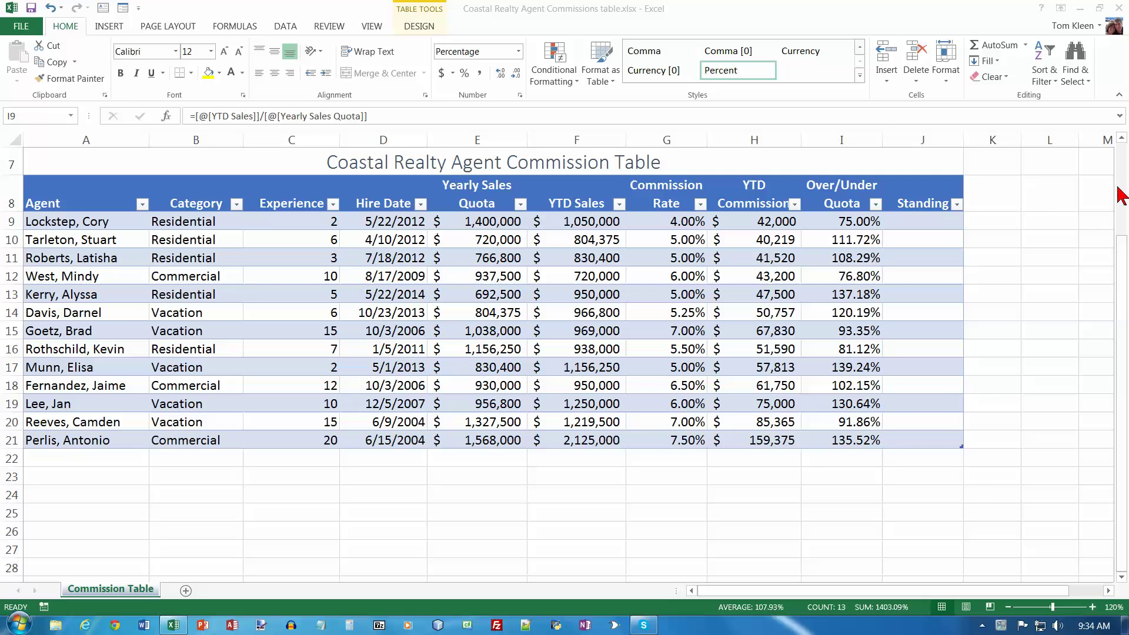
# - Set columns L and M to a column width of 12
pyautogui.hotkey('ctrl', 'shift', 'Down')
pyautogui.scroll(2, 1072, 169)
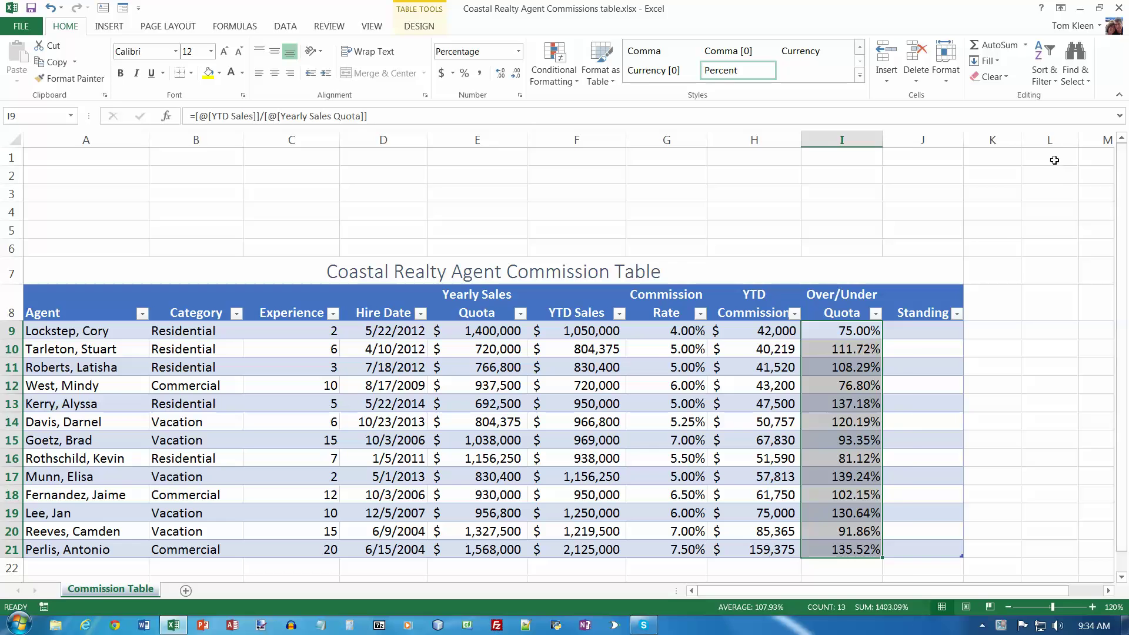
pyautogui.click(1051, 162)
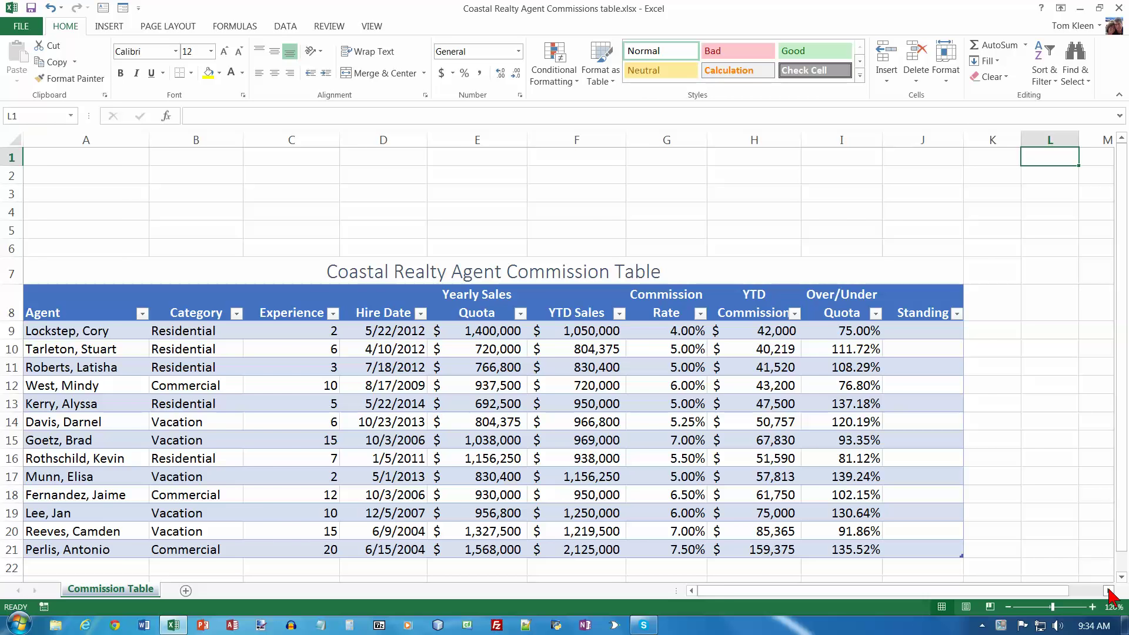
pyautogui.click(1109, 592)
pyautogui.click(948, 143)
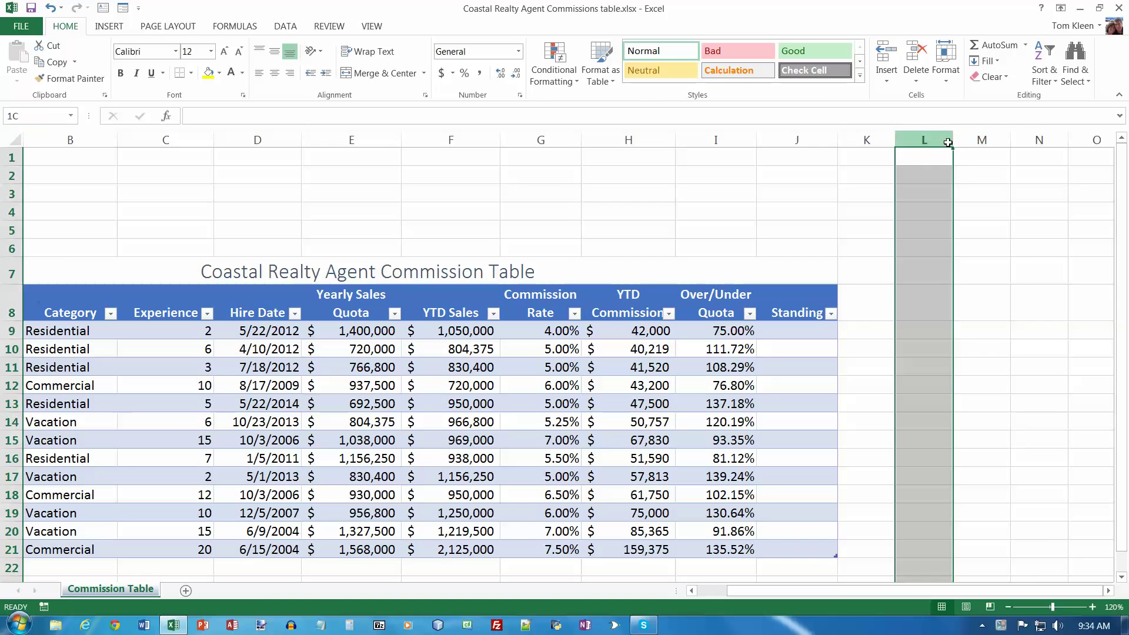
pyautogui.moveTo(948, 143); pyautogui.dragTo(971, 138)
pyautogui.rightClick(971, 139)
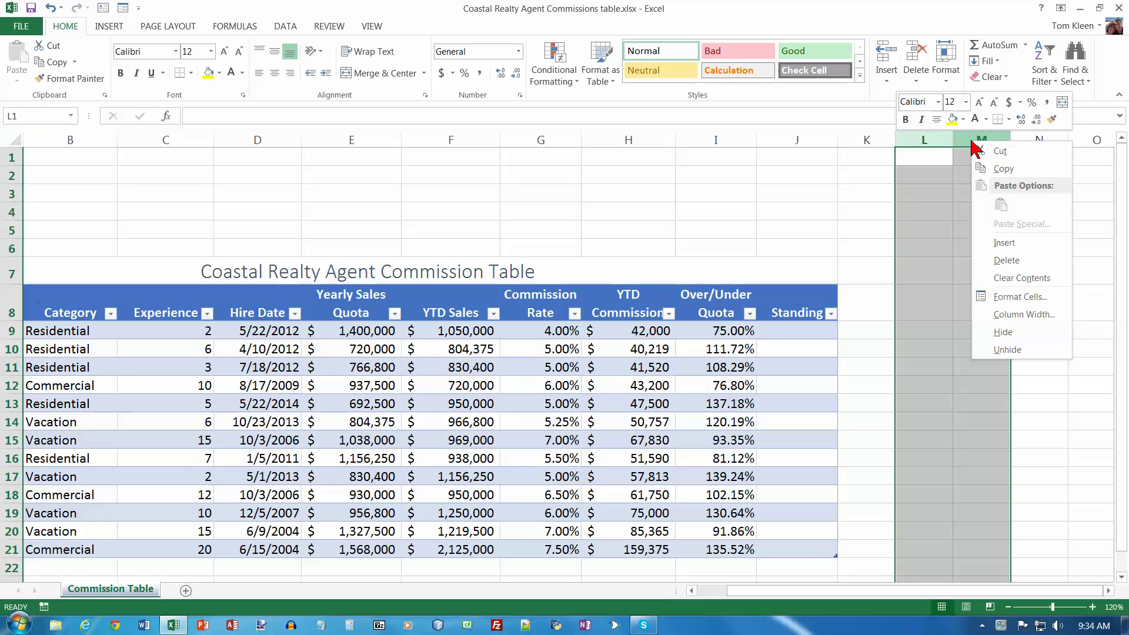
pyautogui.click(1008, 315)
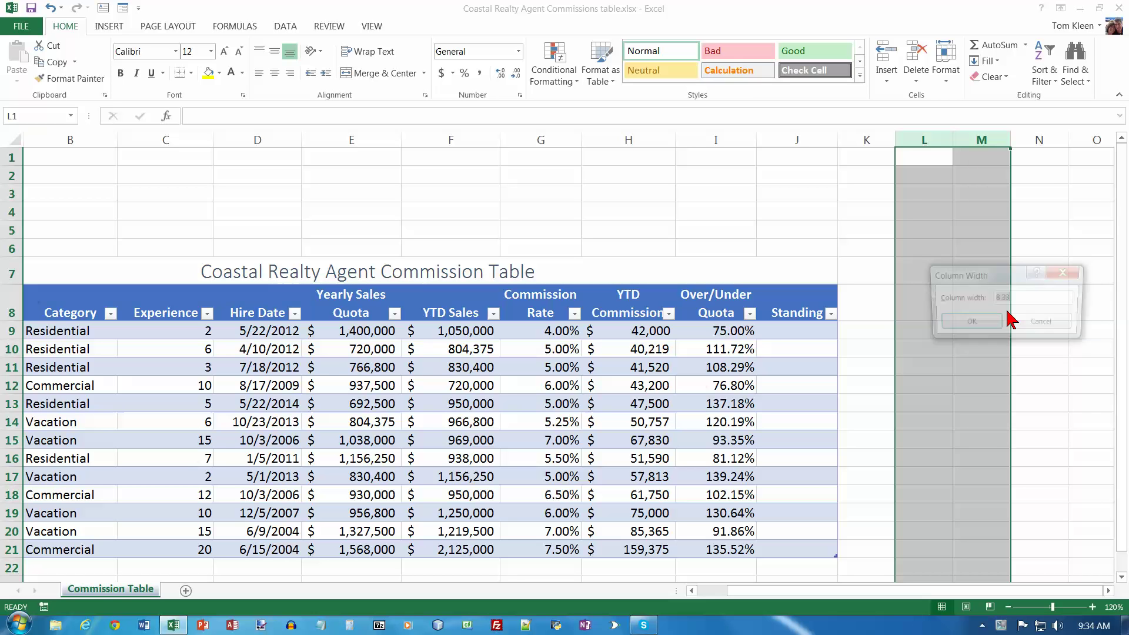
pyautogui.write('12')
pyautogui.press('Return')
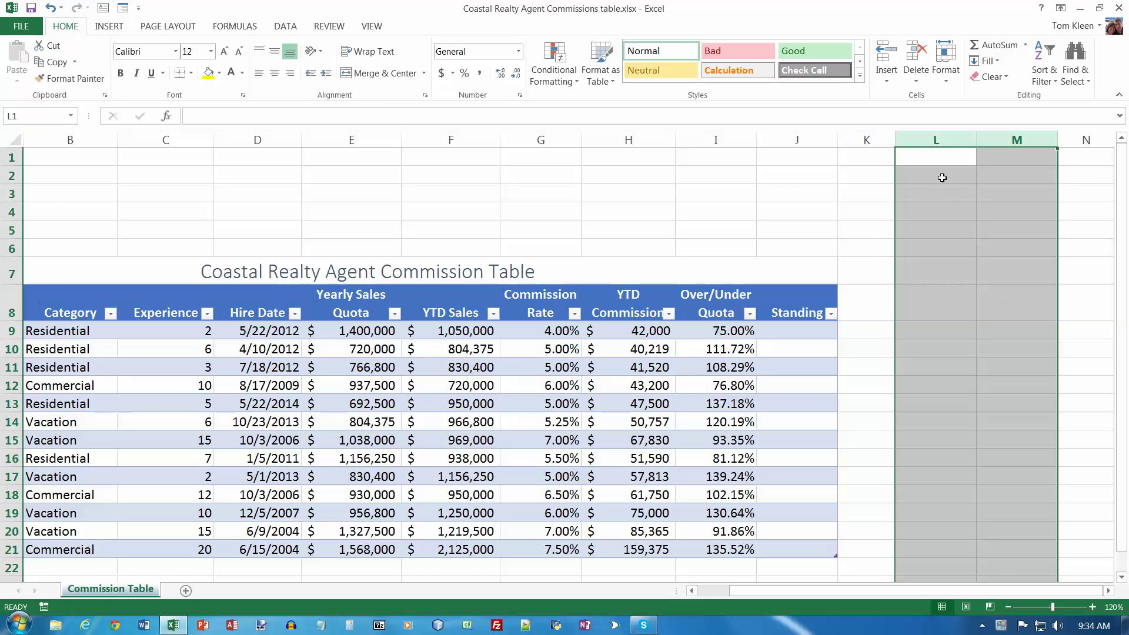
# - Enter the heading 'Standing Table' in cell L1
pyautogui.click(935, 160)
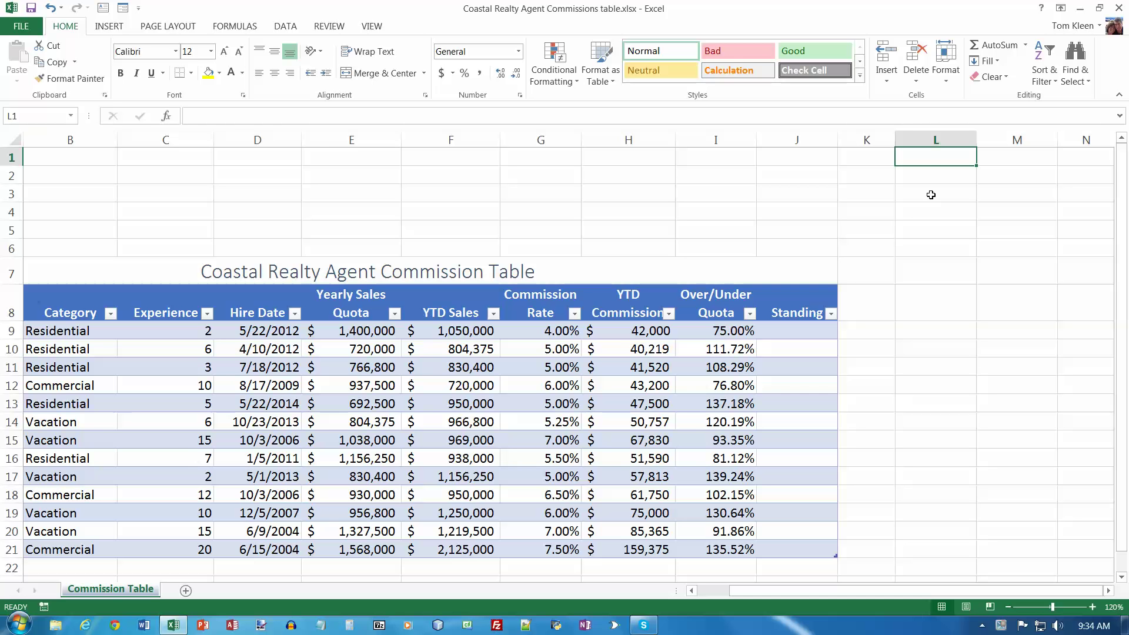
pyautogui.write('Standing Table')
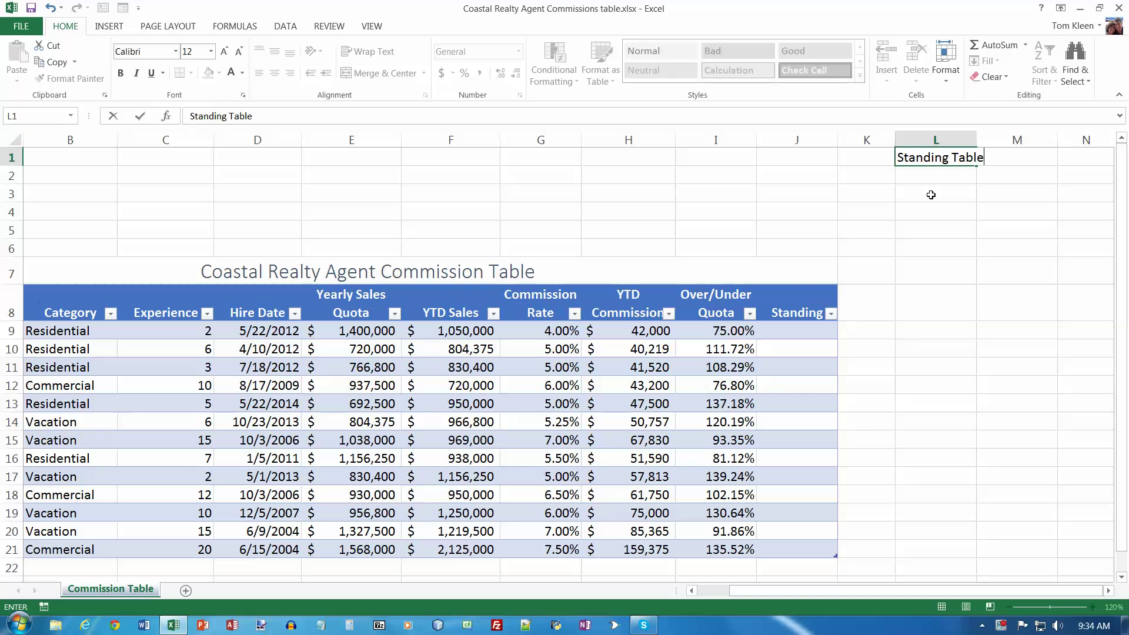
pyautogui.press('Return')
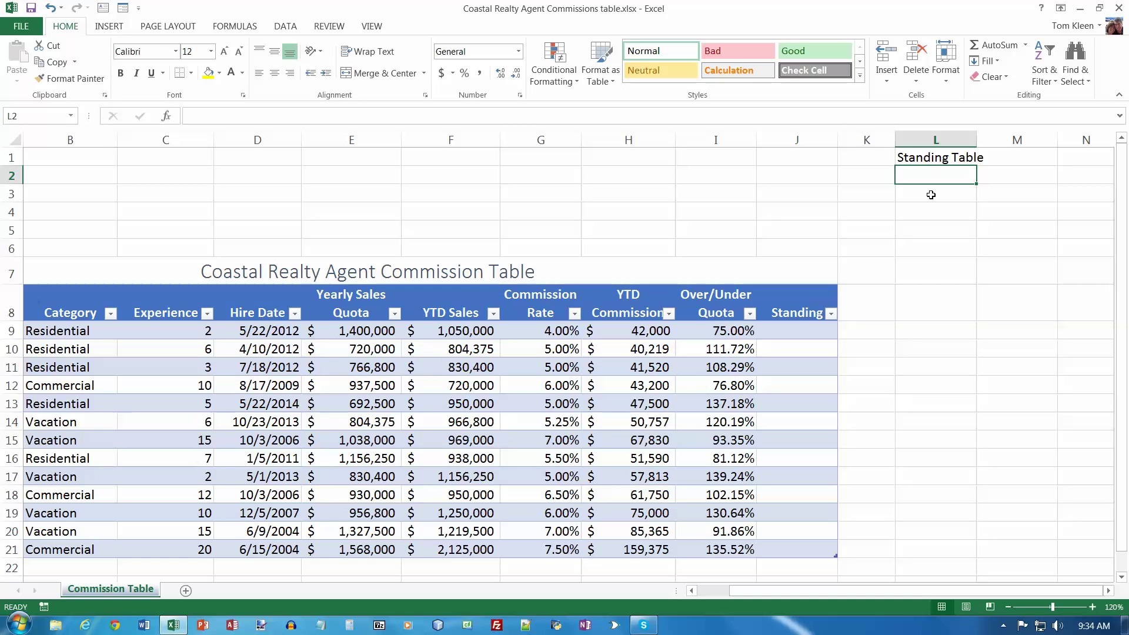
# - Apply the Title cell style and bold to the Standing Table heading in L1
pyautogui.click(935, 158)
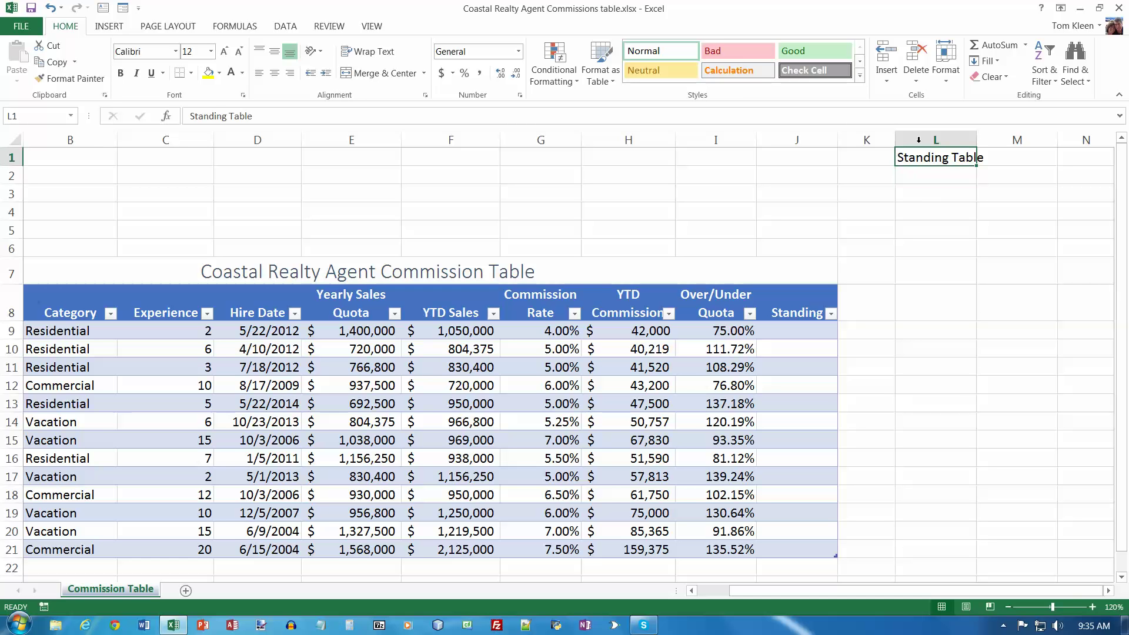
pyautogui.click(860, 76)
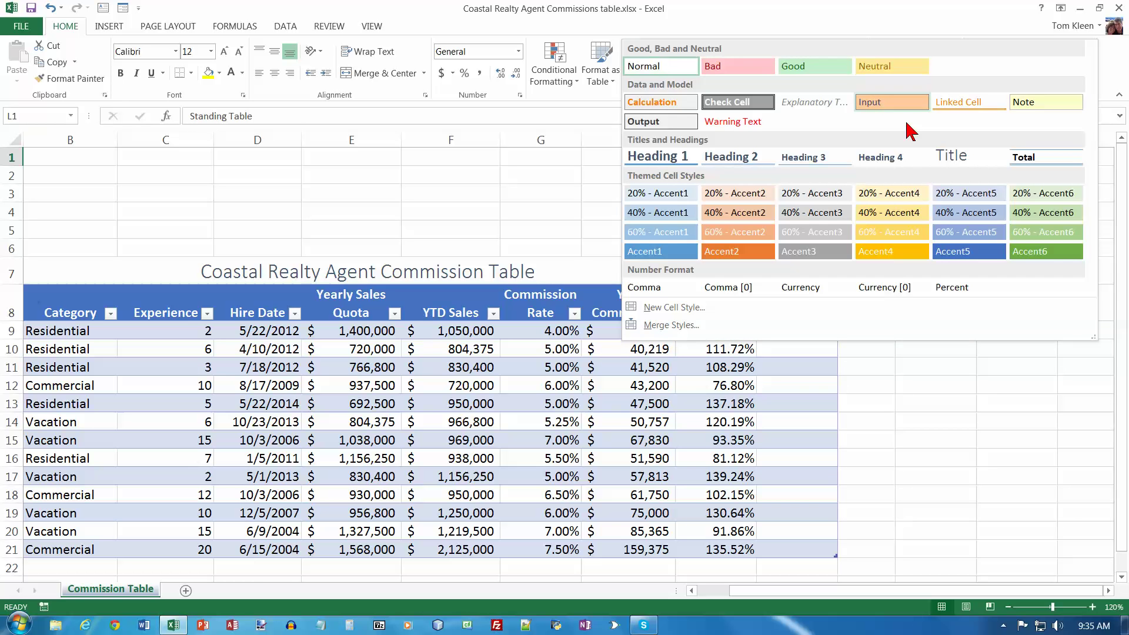
pyautogui.click(954, 157)
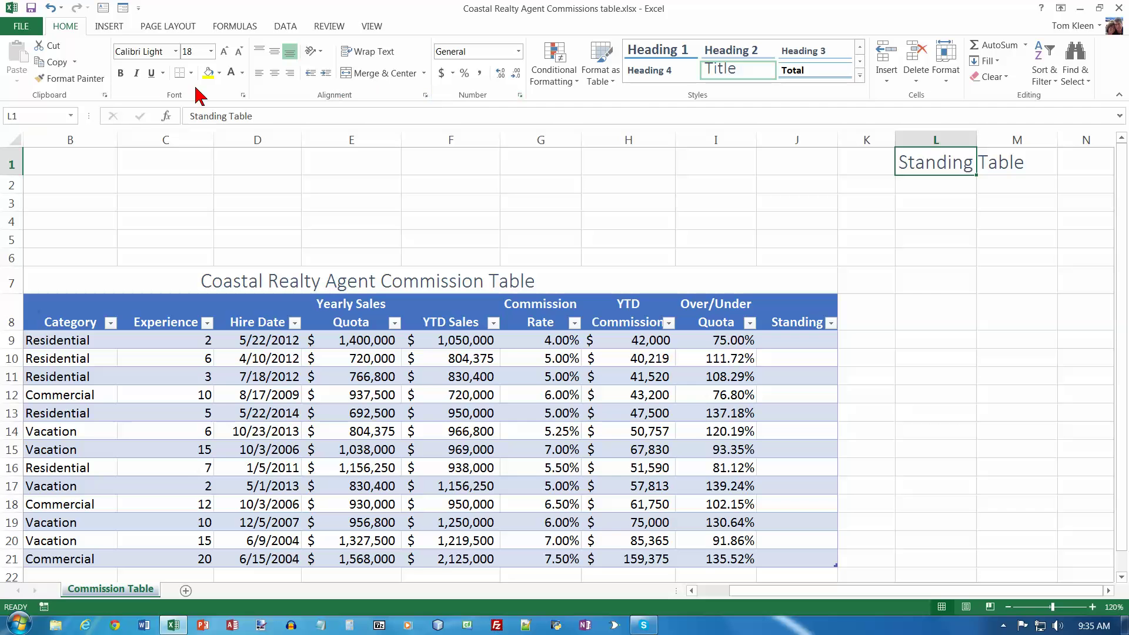
pyautogui.click(122, 74)
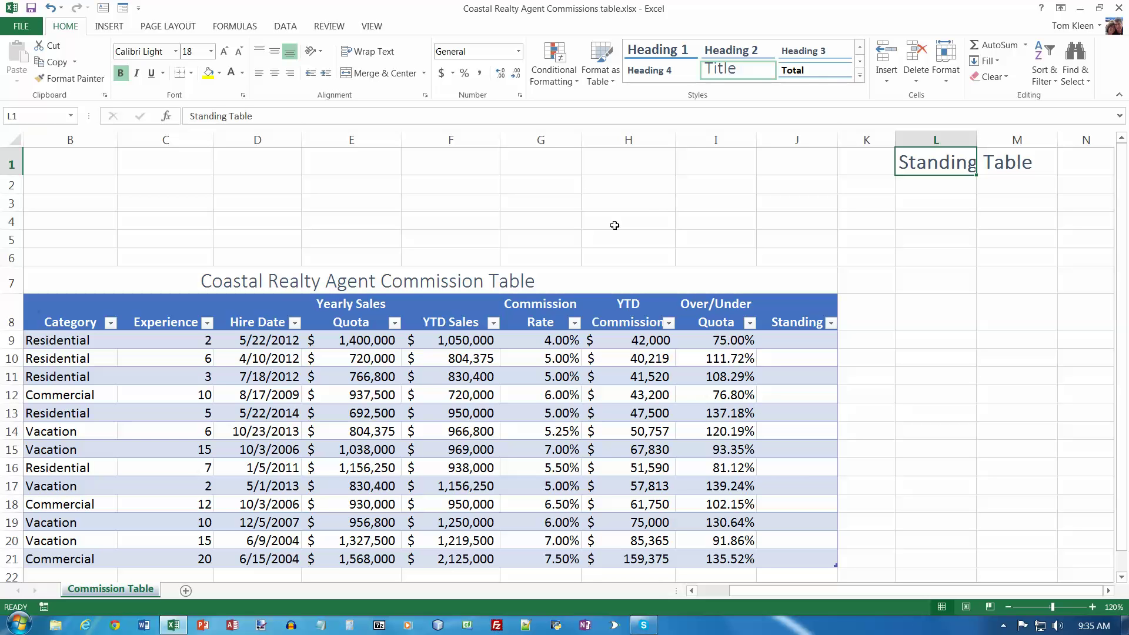
# - Merge and centre the heading across cells L1:M1
pyautogui.moveTo(932, 165); pyautogui.dragTo(994, 165)
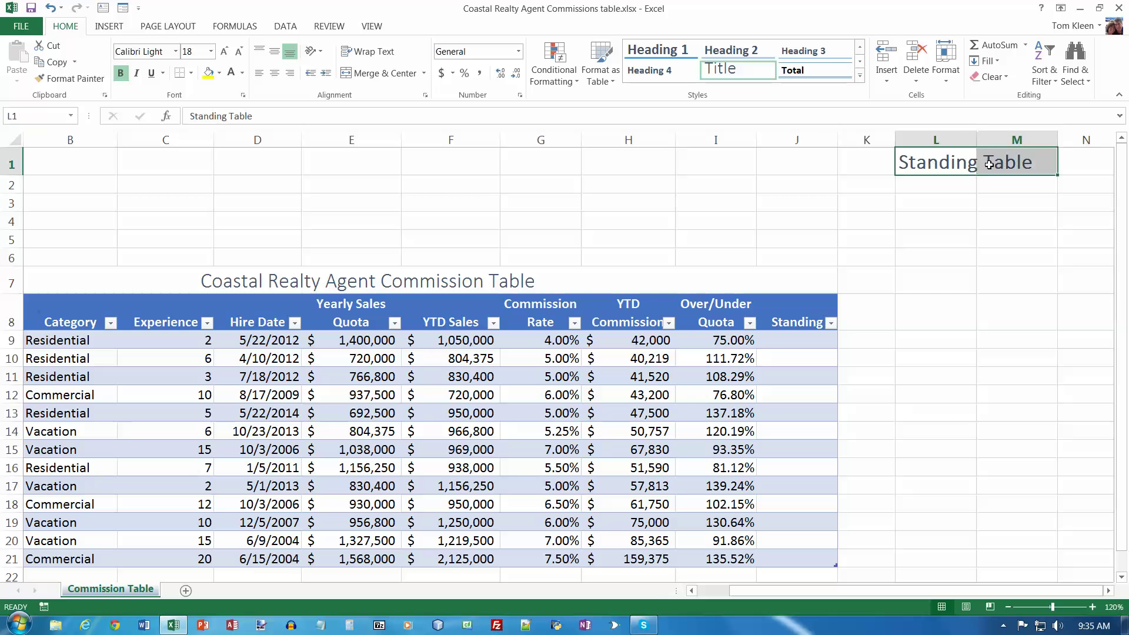
pyautogui.click(377, 75)
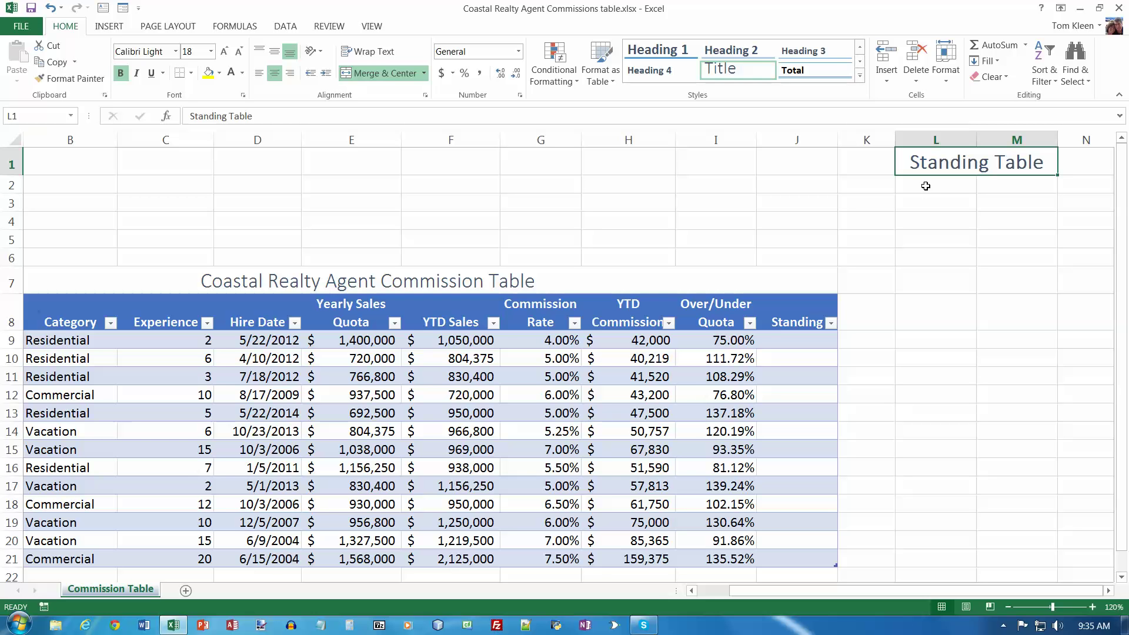
pyautogui.click(927, 186)
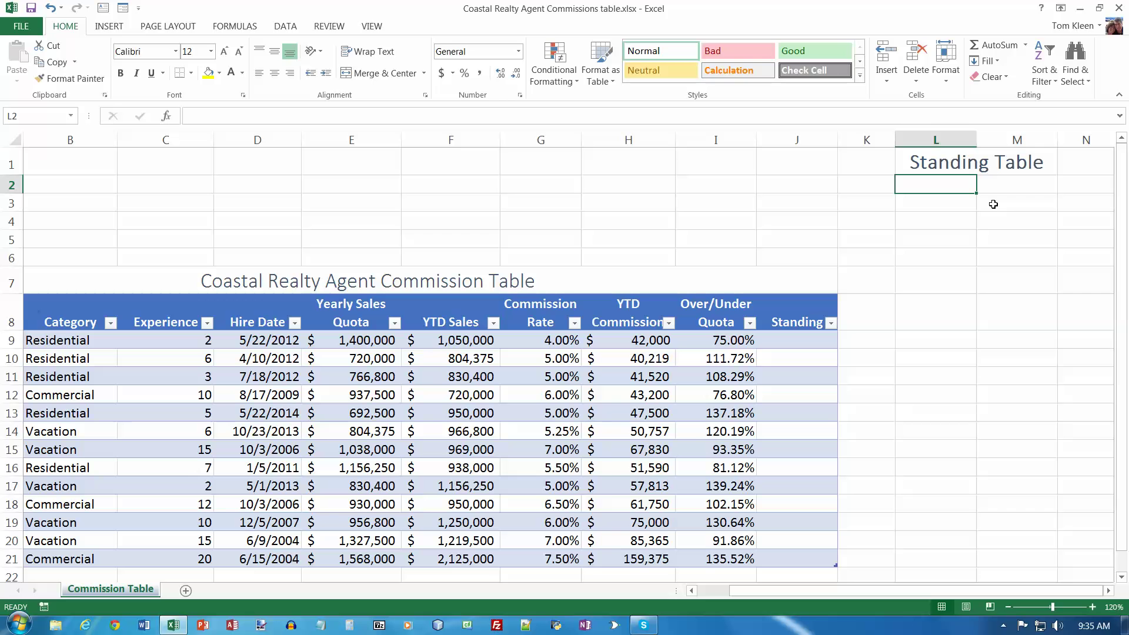
# - Enter the headings 'Over/Under Quota' in L2 and 'Standing' in M2
pyautogui.write('Over/')
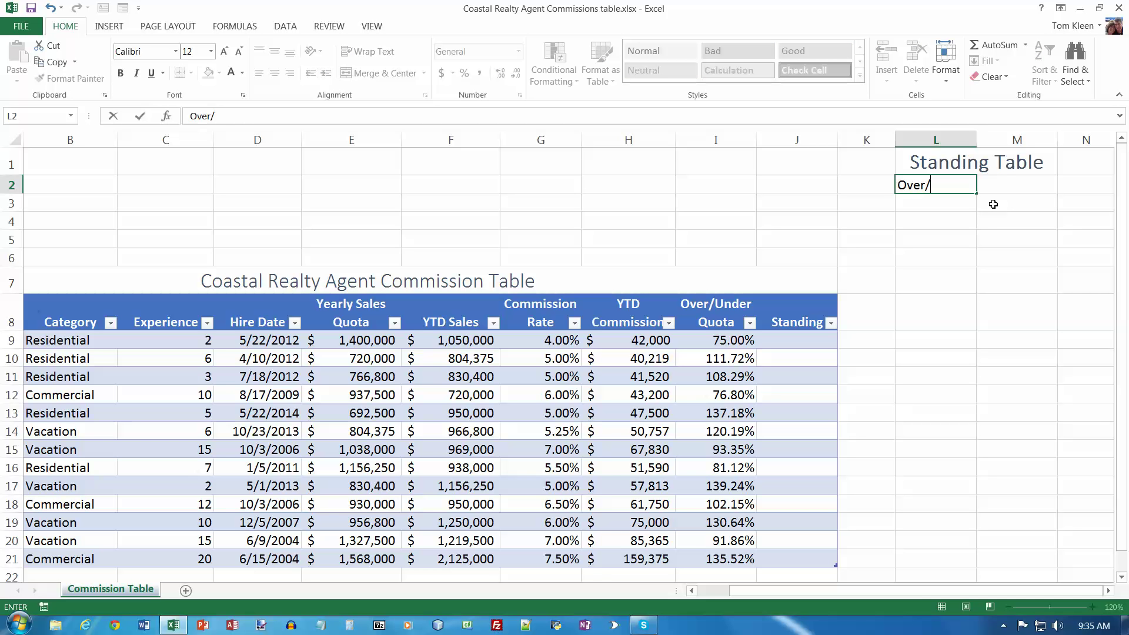
pyautogui.write('Under Quota')
pyautogui.press('Return')
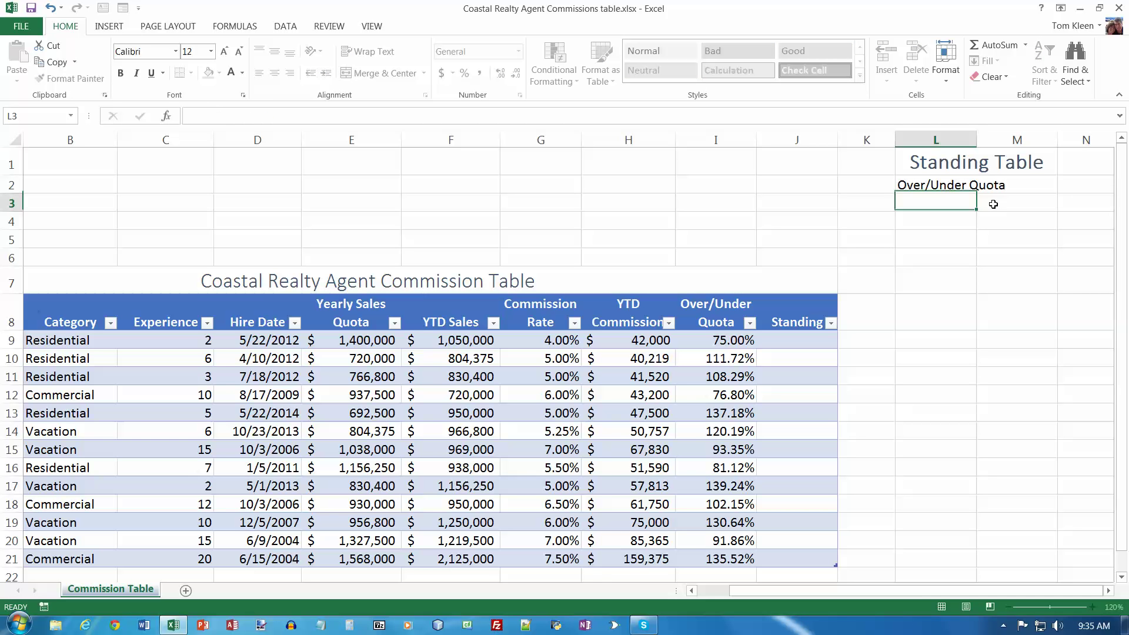
pyautogui.press('Up')
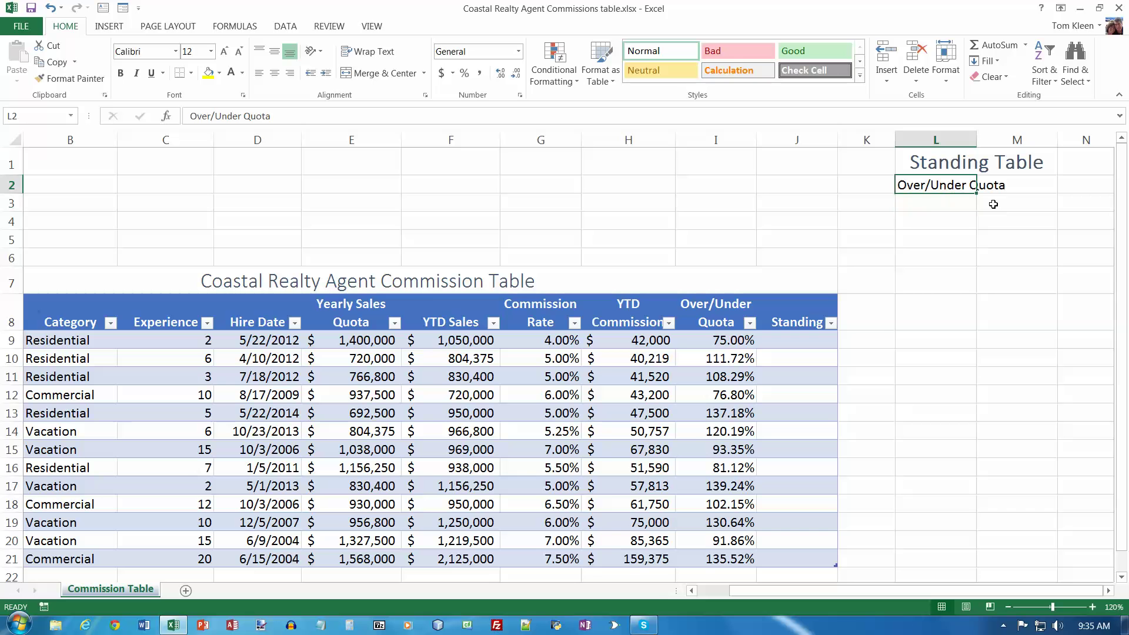
pyautogui.press('Right')
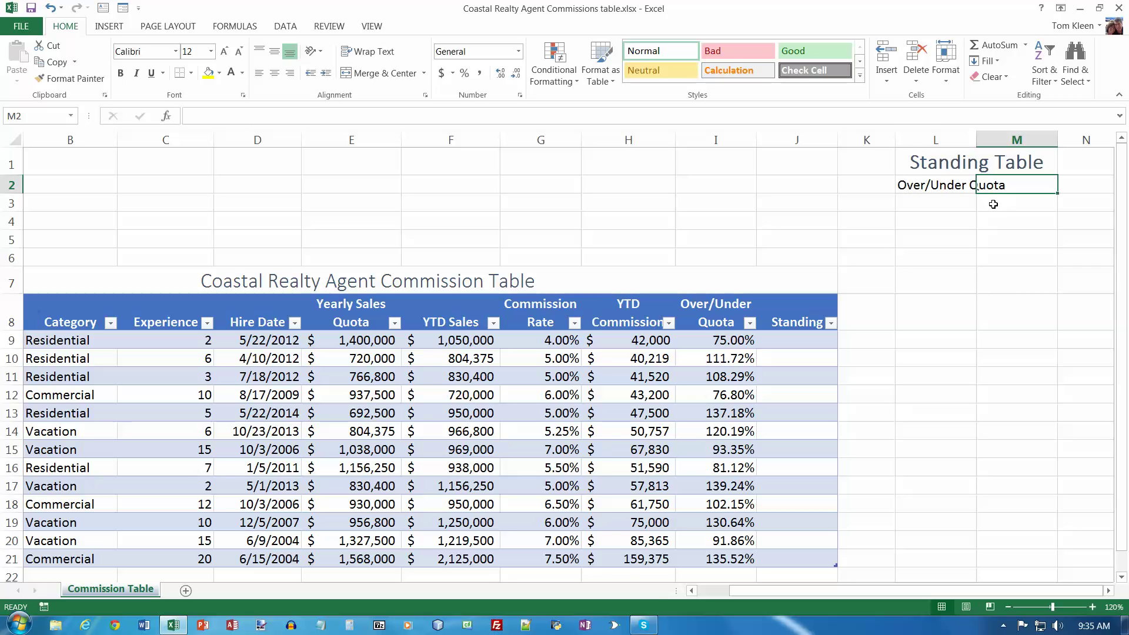
pyautogui.write('Standing')
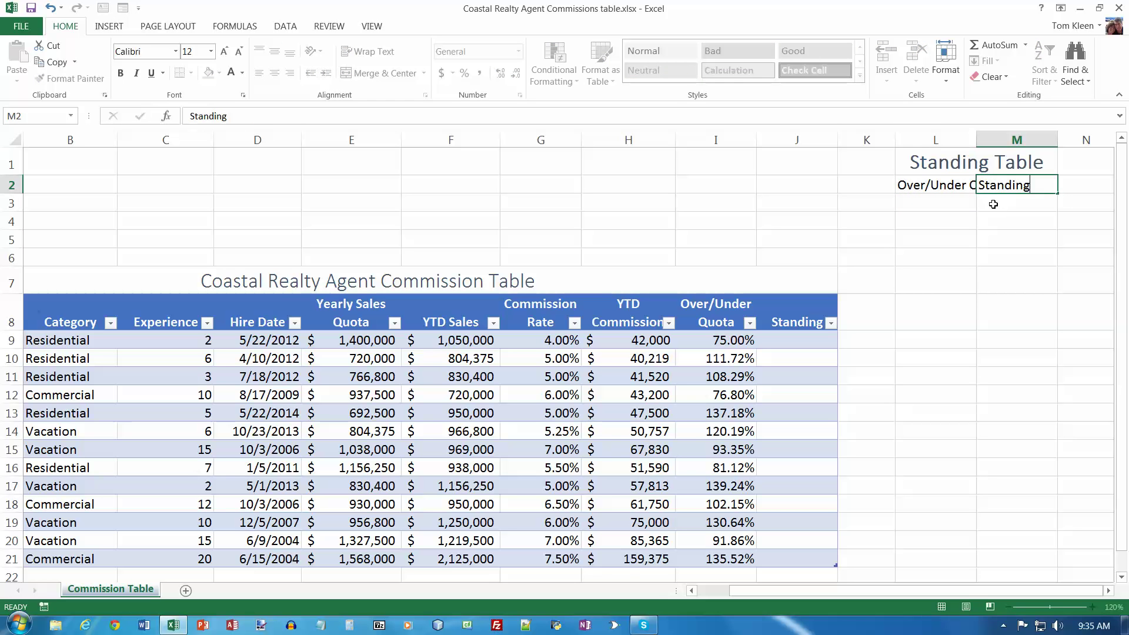
pyautogui.press('Return')
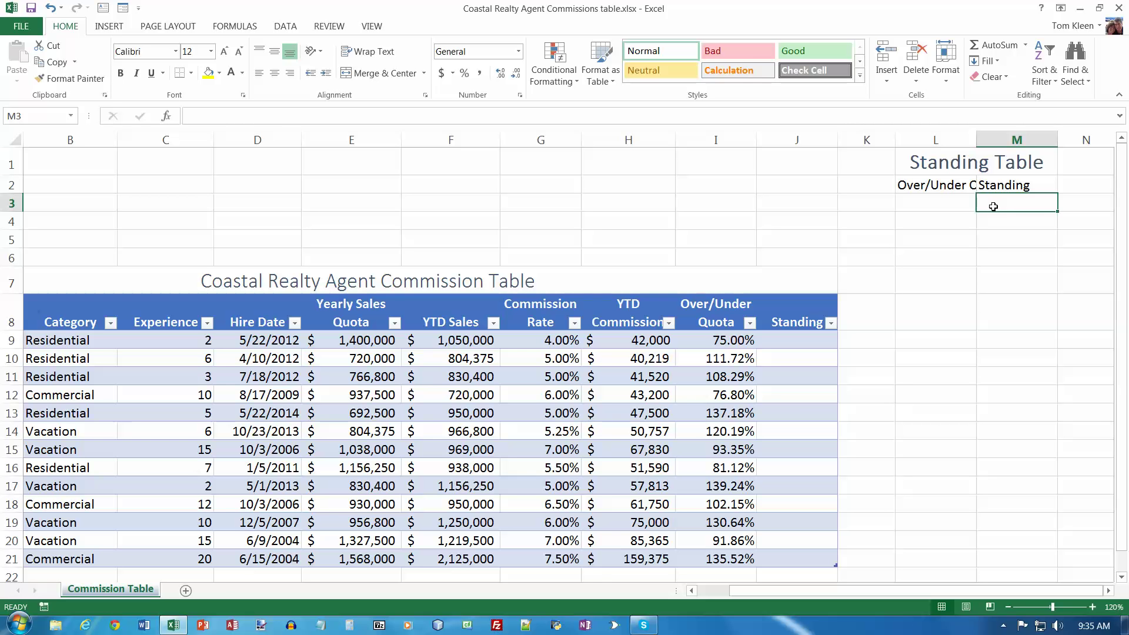
# - Copy J8's blue header formatting onto L2:M2 and wrap the text
pyautogui.click(791, 318)
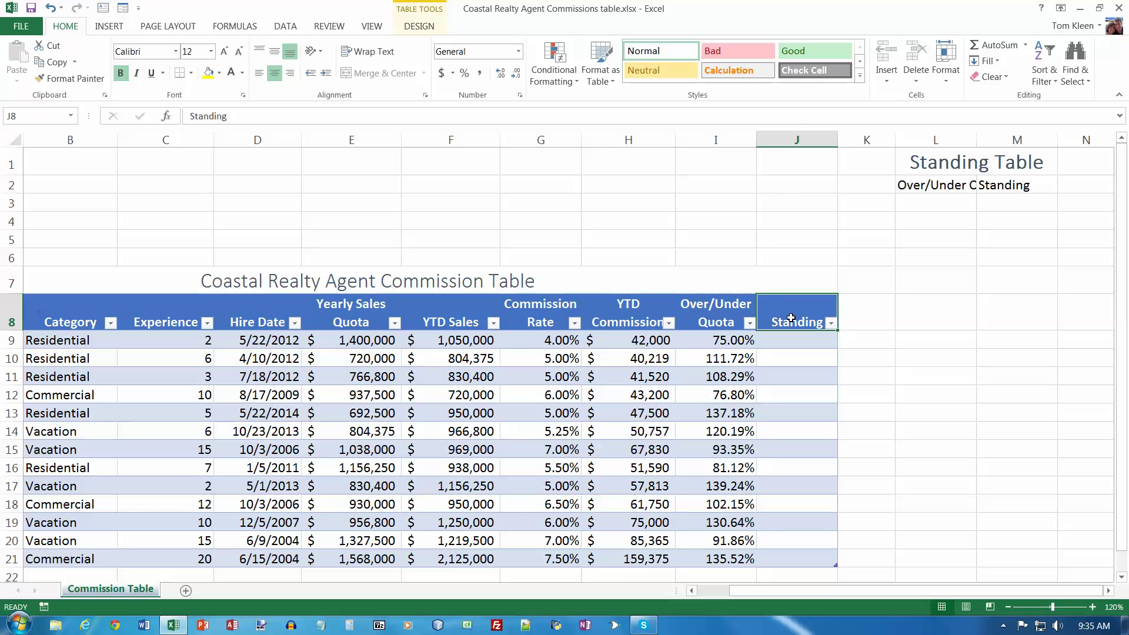
pyautogui.click(74, 79)
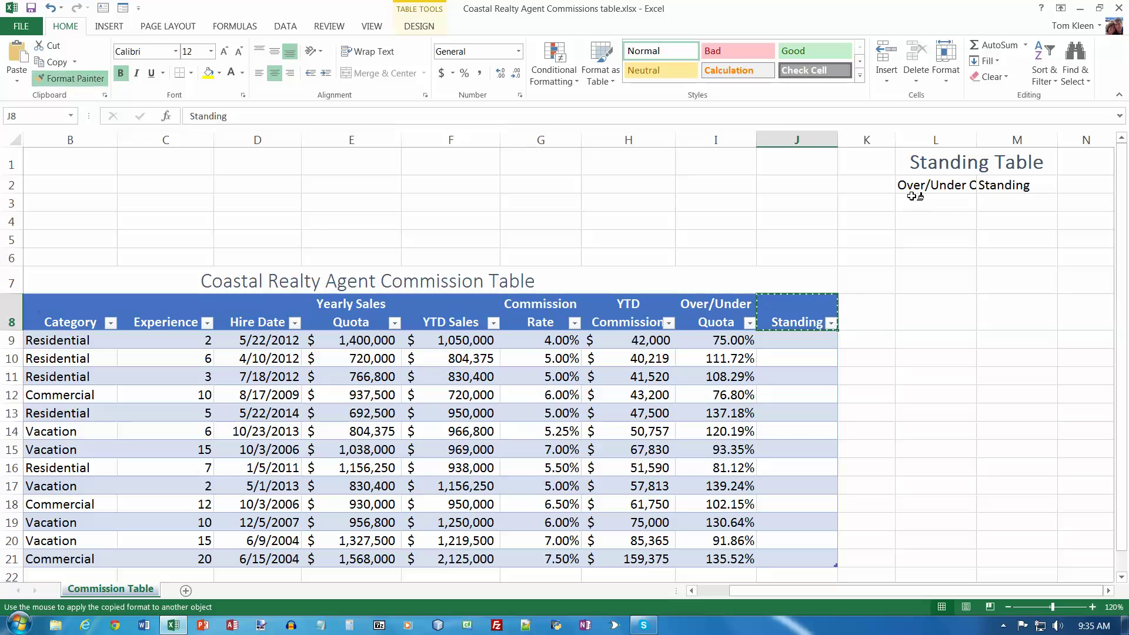
pyautogui.moveTo(914, 186)
pyautogui.mouseDown()
pyautogui.moveTo(1008, 185)
pyautogui.moveTo(998, 195)
pyautogui.mouseUp()
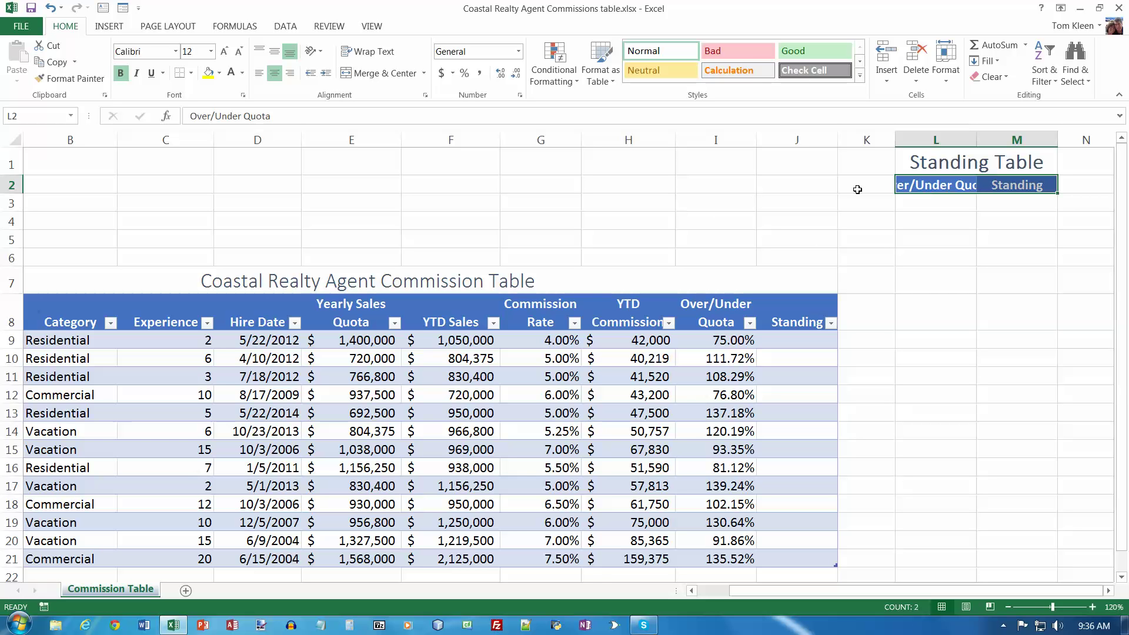
pyautogui.click(363, 58)
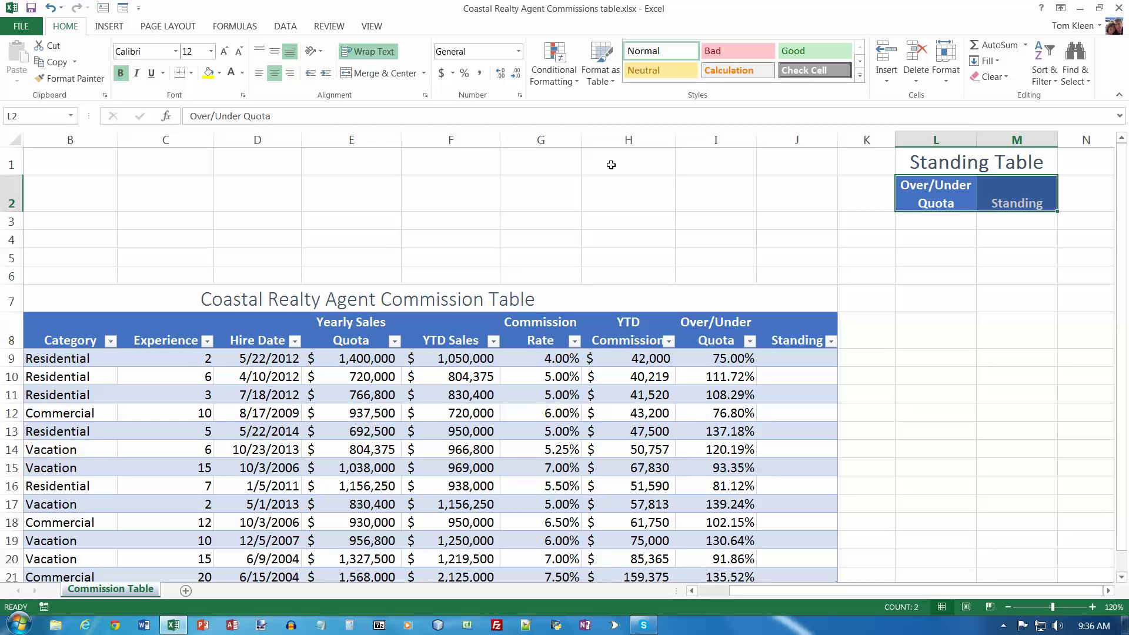
pyautogui.click(941, 219)
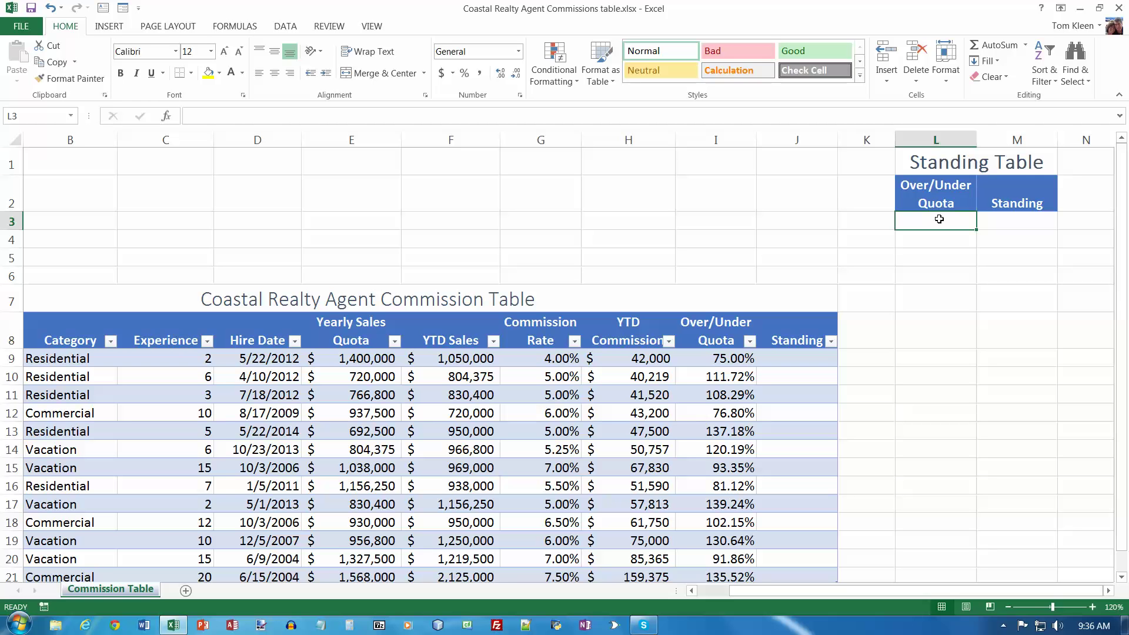
# - Enter the thresholds 0, 100% and 125% in L3:L5
pyautogui.write('0')
pyautogui.press('Return')
pyautogui.write('100%')
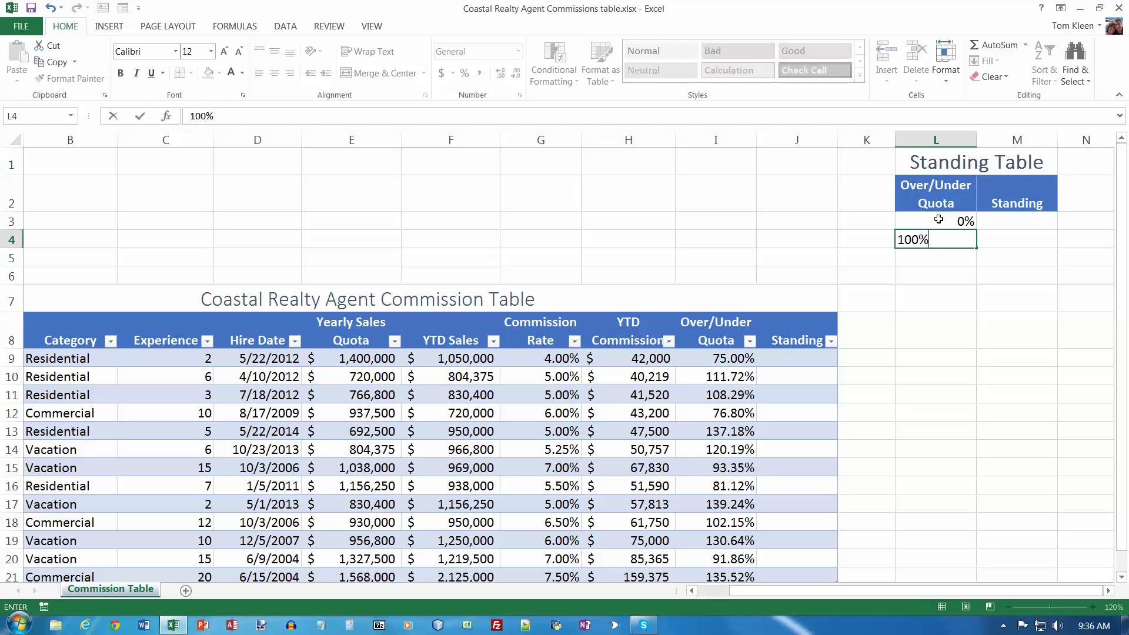
pyautogui.press('Return')
pyautogui.write('125%')
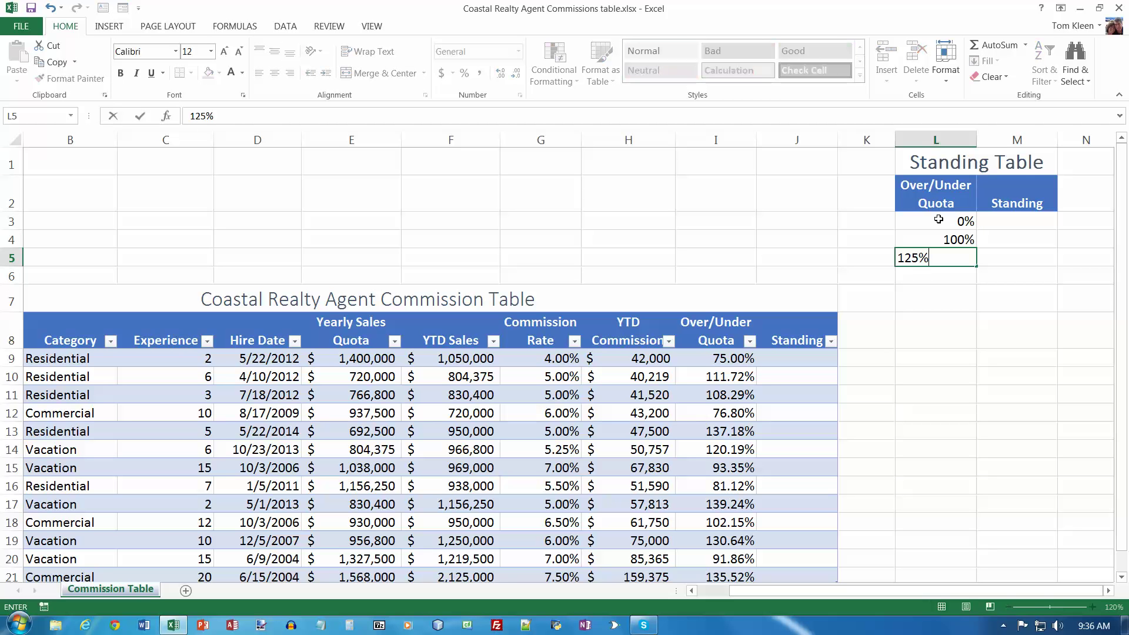
pyautogui.press('Right')
# - Enter Bronze, Silver and Gold in M3:M5 beside the thresholds
pyautogui.press('Up')
pyautogui.press('Up')
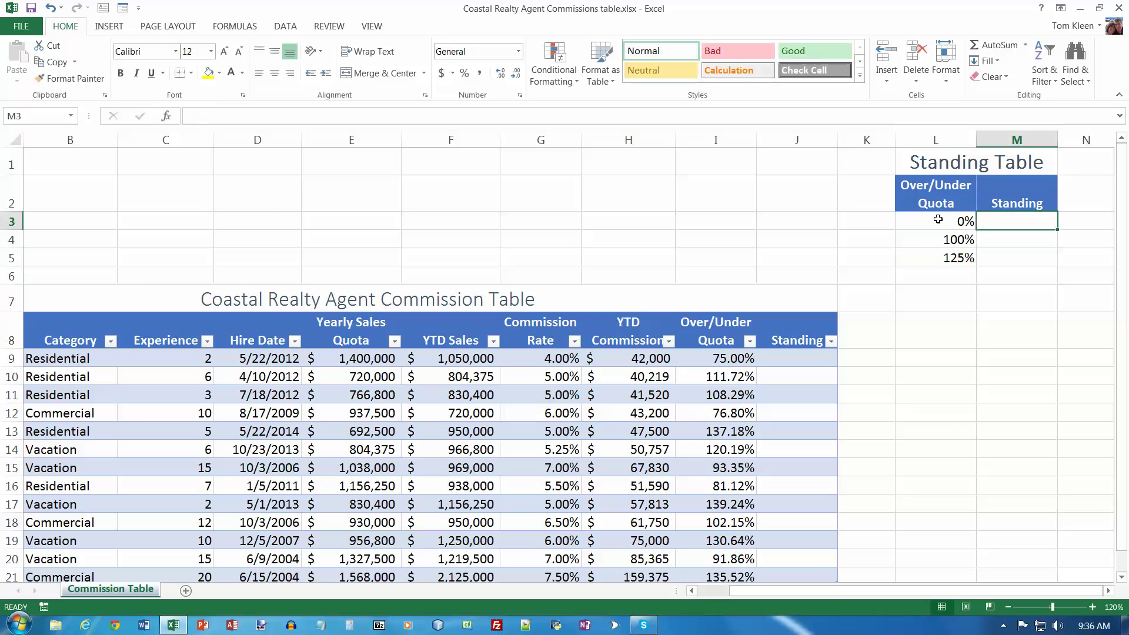
pyautogui.write('Bronze')
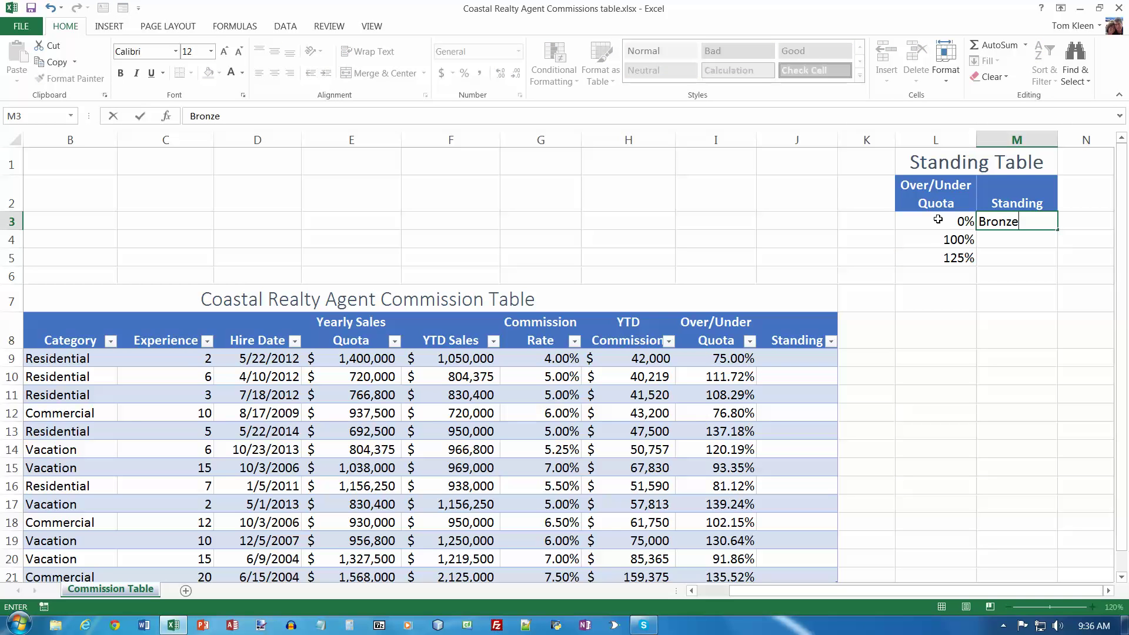
pyautogui.press('Return')
pyautogui.write('Silver')
pyautogui.press('Return')
pyautogui.write('go')
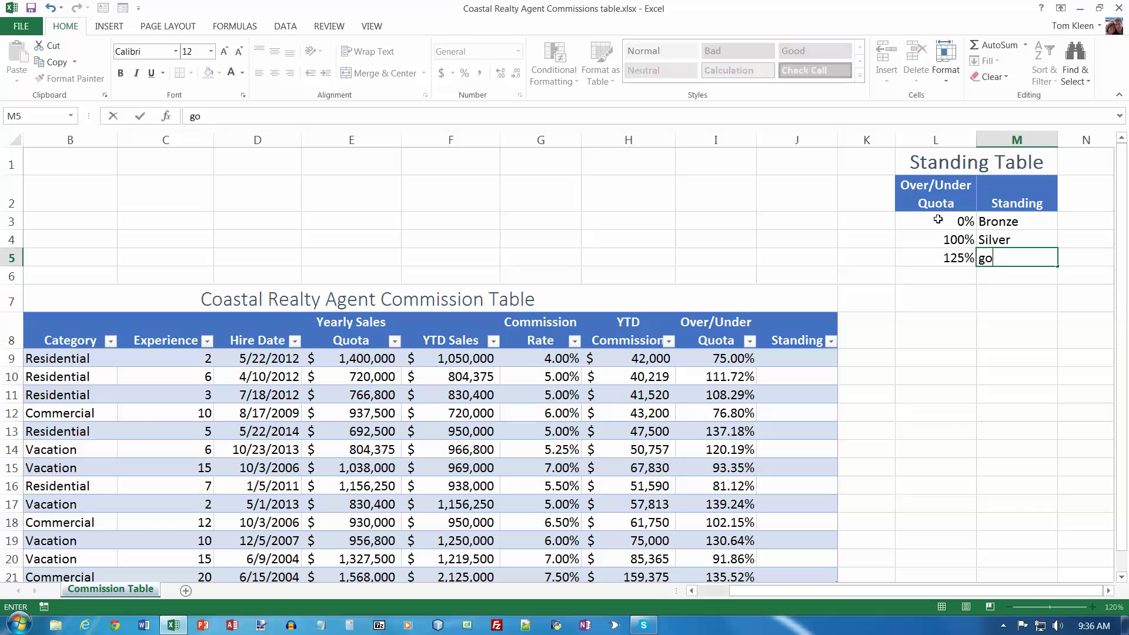
pyautogui.press('BackSpace')
pyautogui.press('BackSpace')
pyautogui.write('Gold')
pyautogui.press('Return')
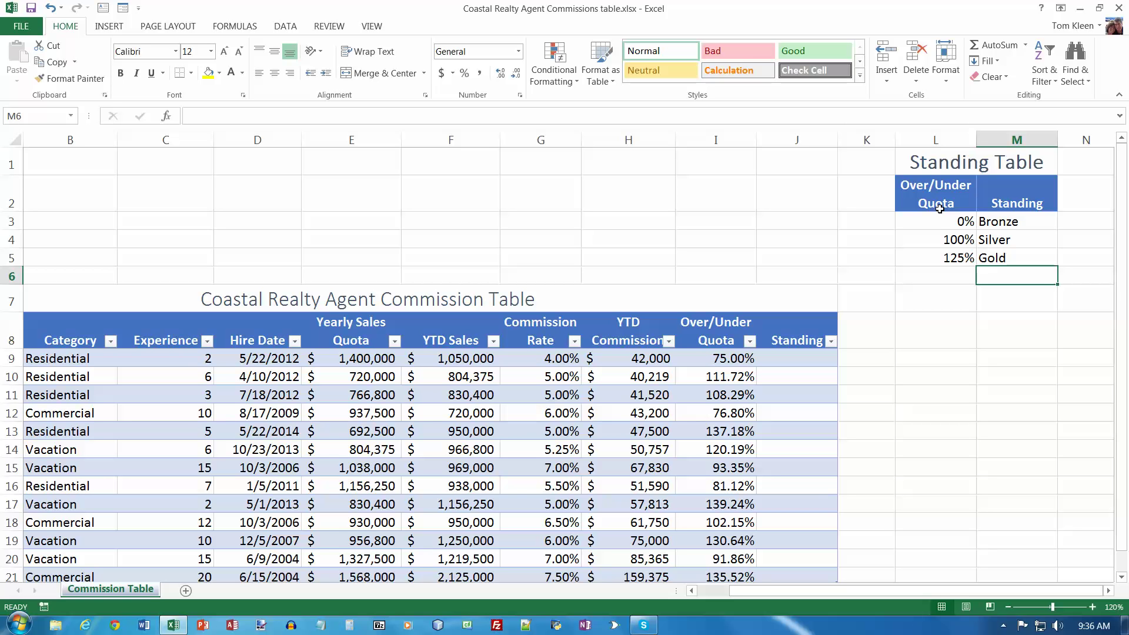
pyautogui.moveTo(941, 221); pyautogui.dragTo(1005, 258)
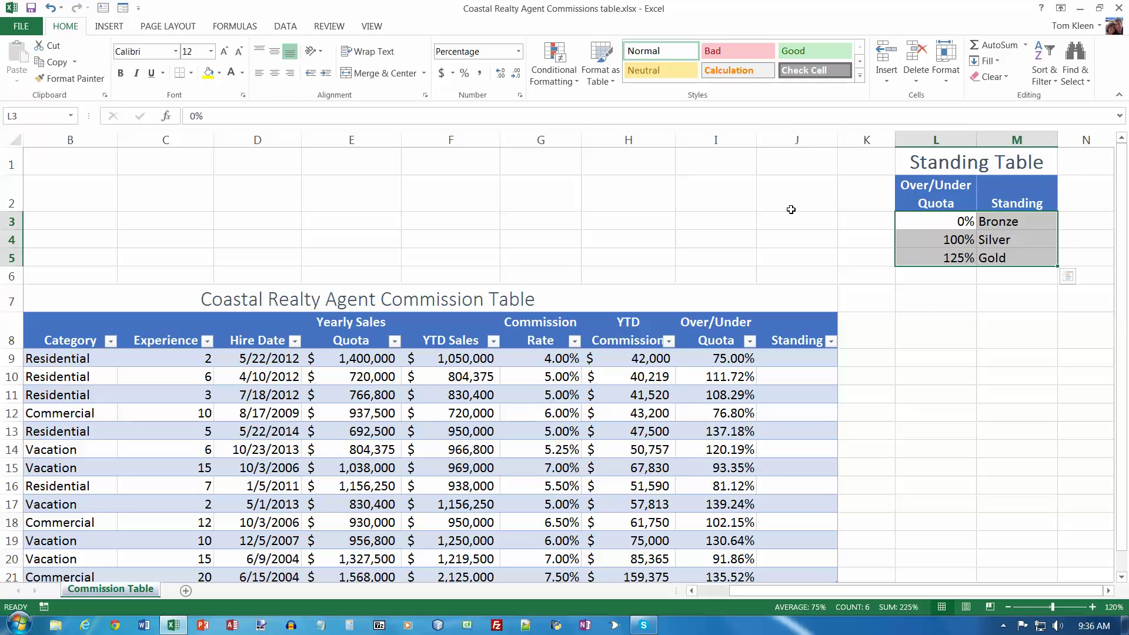
# - Centre the thresholds and standing names in L3:M5
pyautogui.click(275, 73)
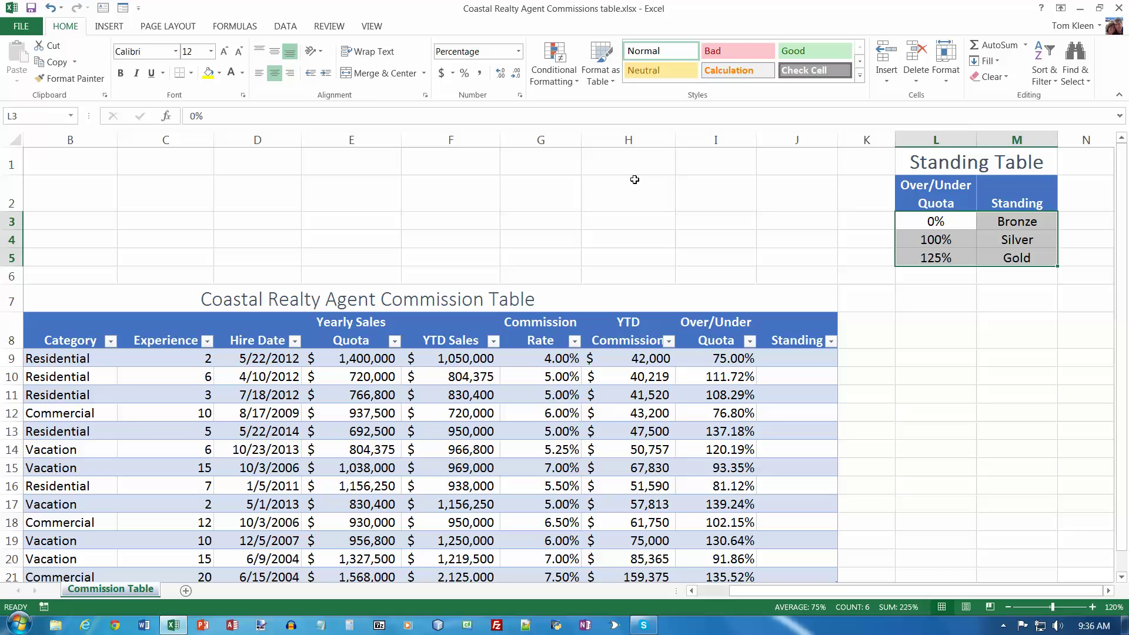
pyautogui.click(919, 280)
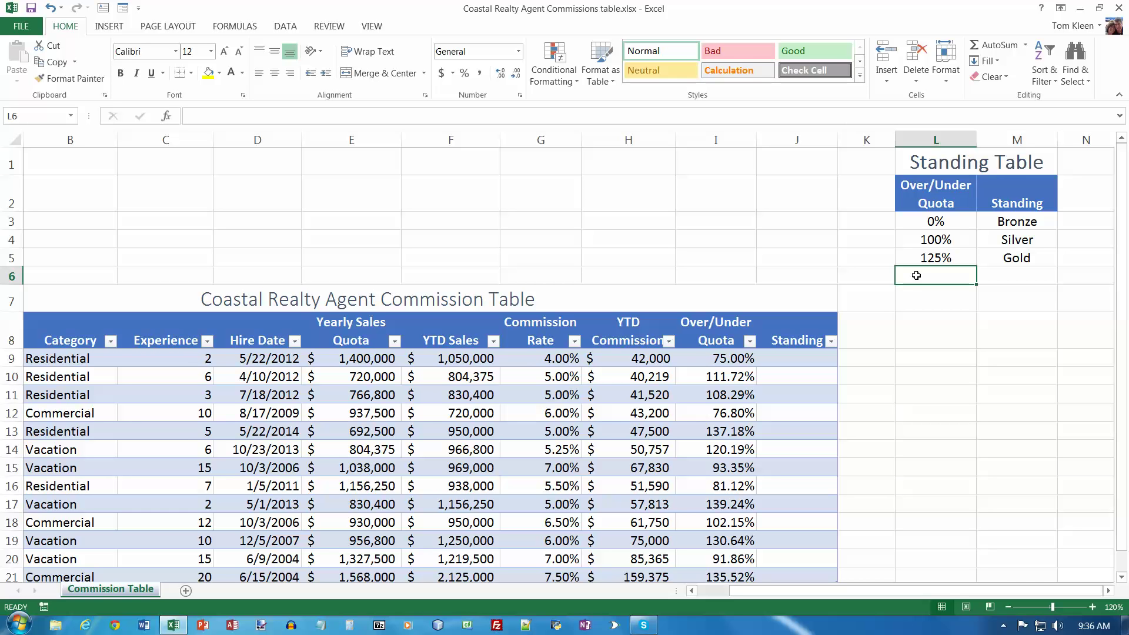
pyautogui.click(797, 359)
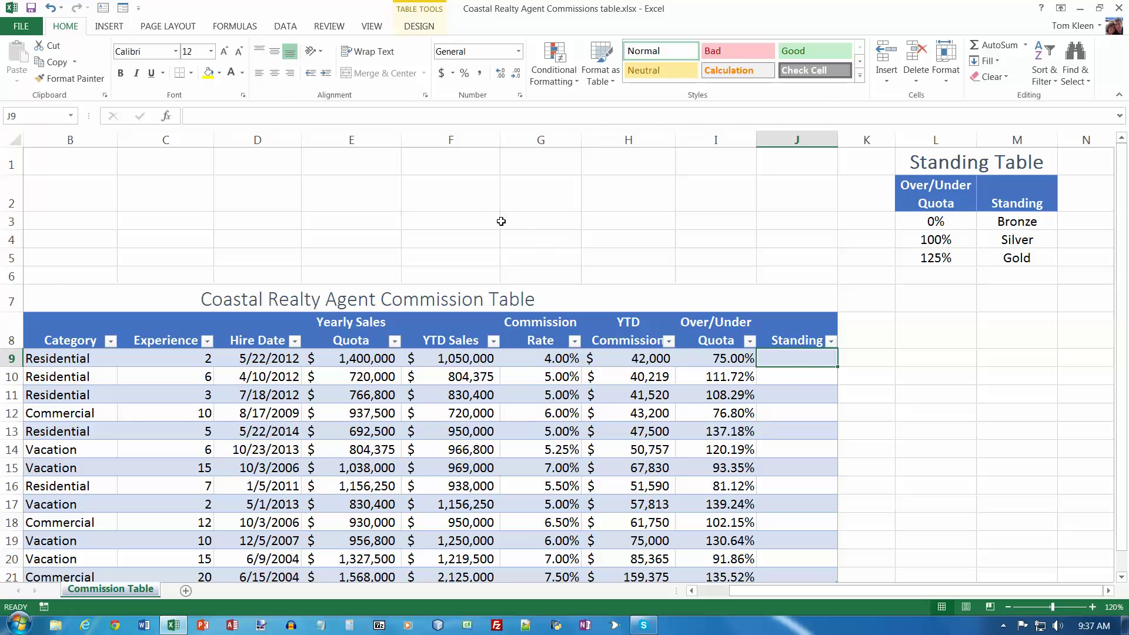
# - Insert a VLOOKUP in J9 with lookup value I9 and table array L3:M5
pyautogui.click(234, 27)
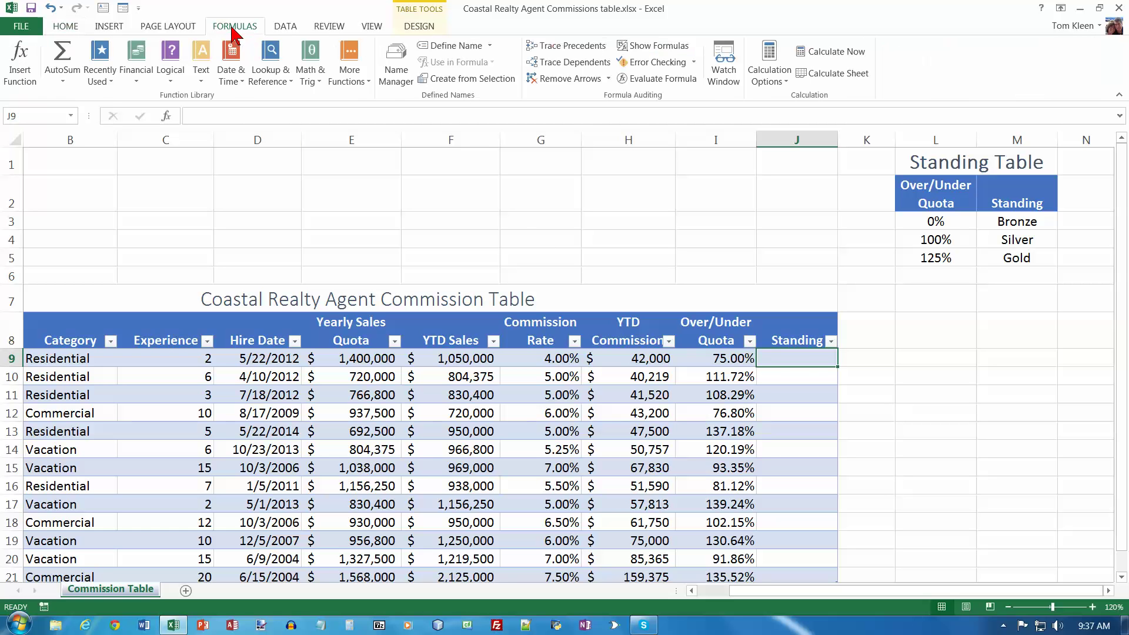
pyautogui.click(285, 81)
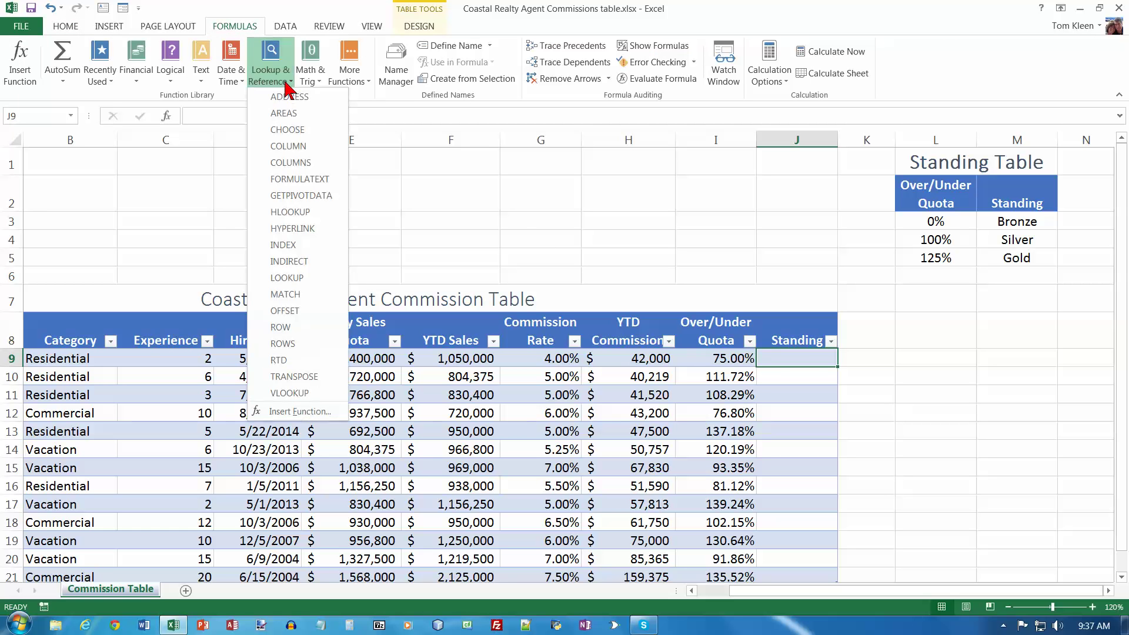
pyautogui.click(291, 394)
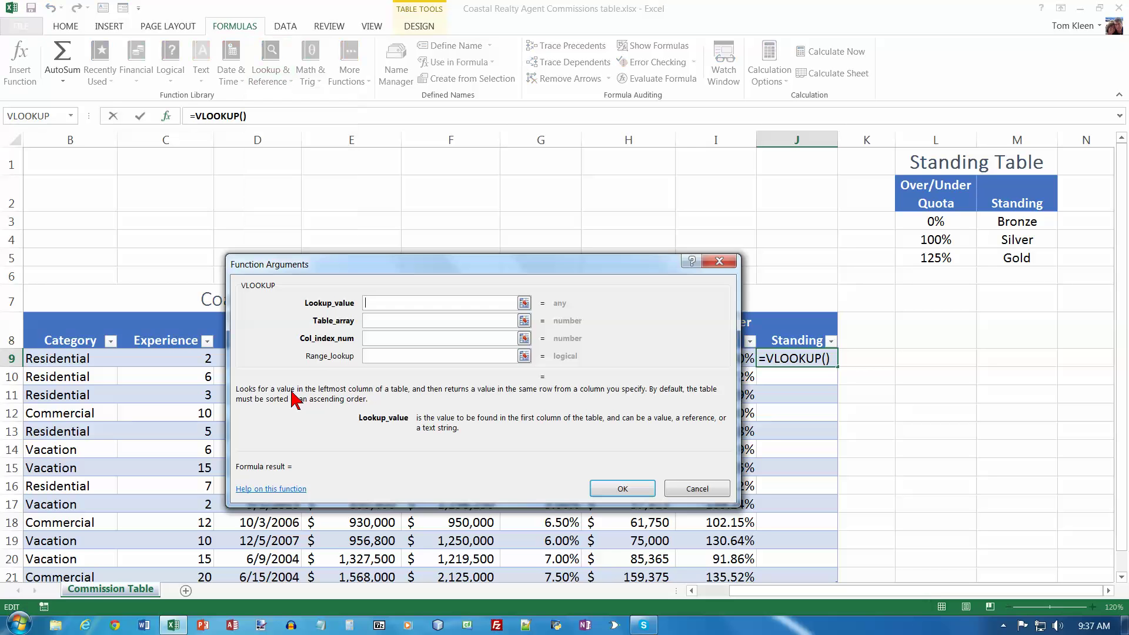
pyautogui.moveTo(421, 268); pyautogui.dragTo(321, 107)
pyautogui.click(733, 359)
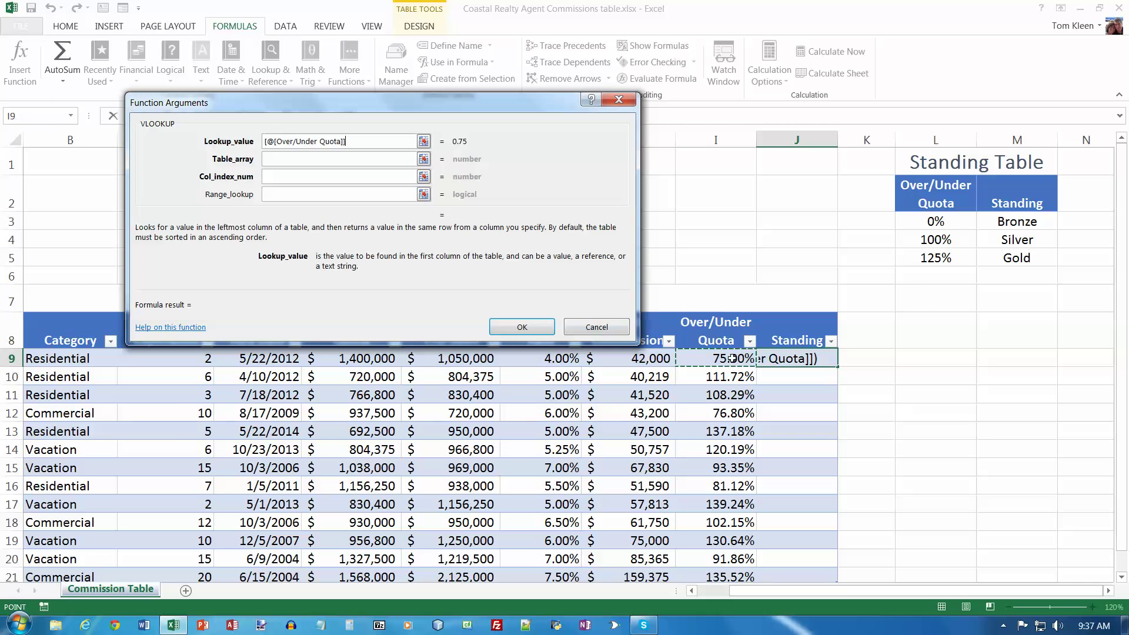
pyautogui.click(348, 158)
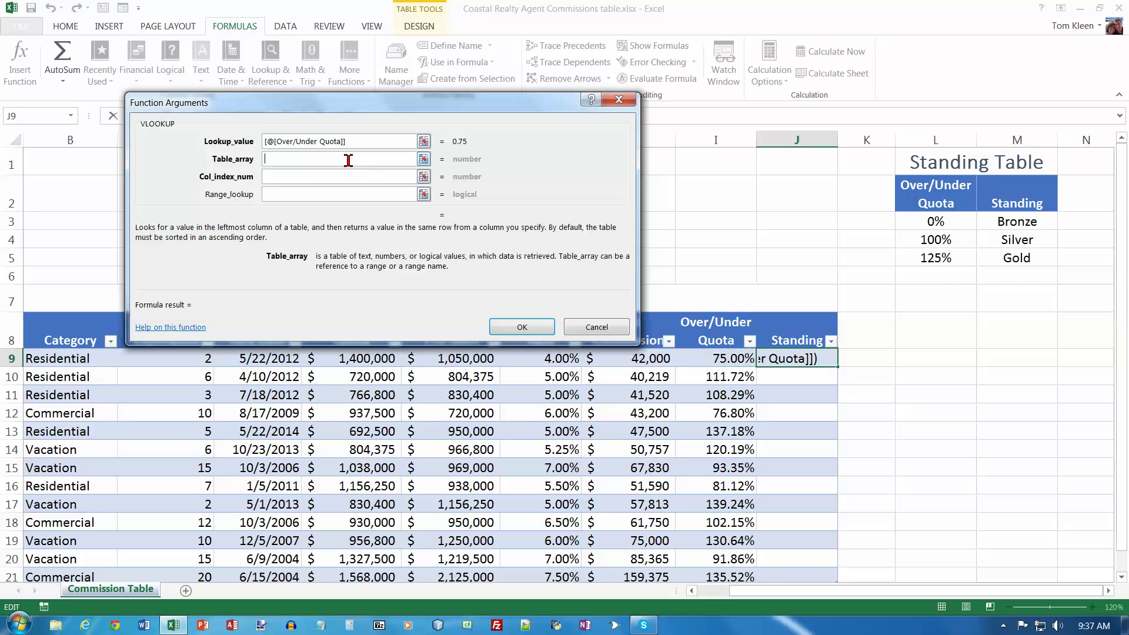
pyautogui.click(935, 222)
pyautogui.moveTo(1000, 231); pyautogui.dragTo(1008, 261)
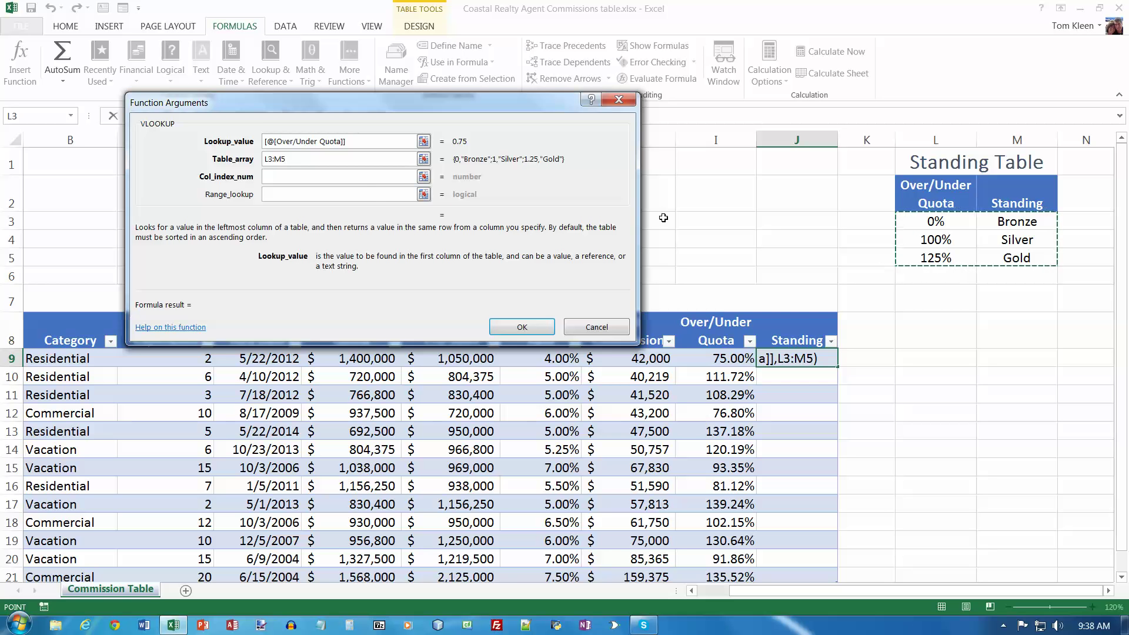
# - Set column index 2, make the range absolute $L$3:$M$5, and confirm the formula
pyautogui.click(315, 177)
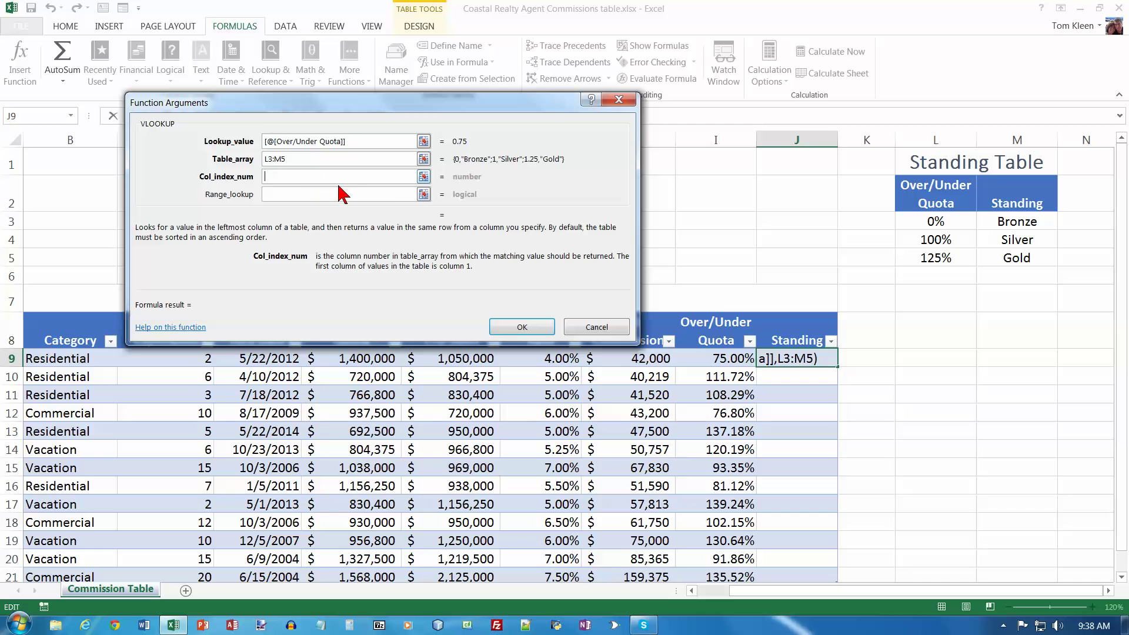
pyautogui.write('2')
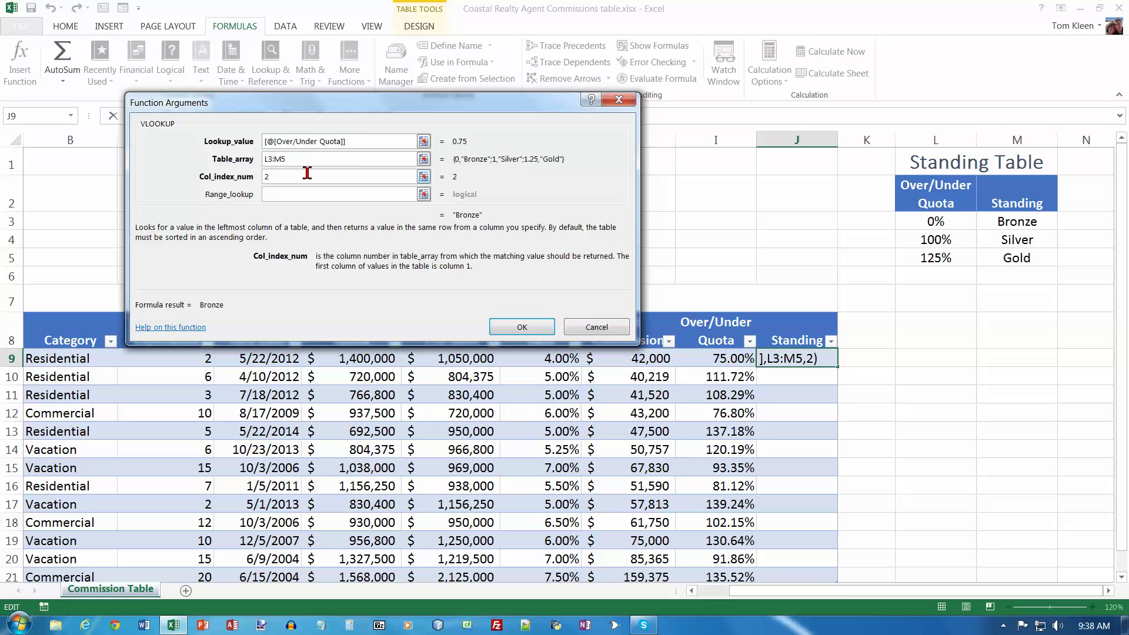
pyautogui.click(289, 159)
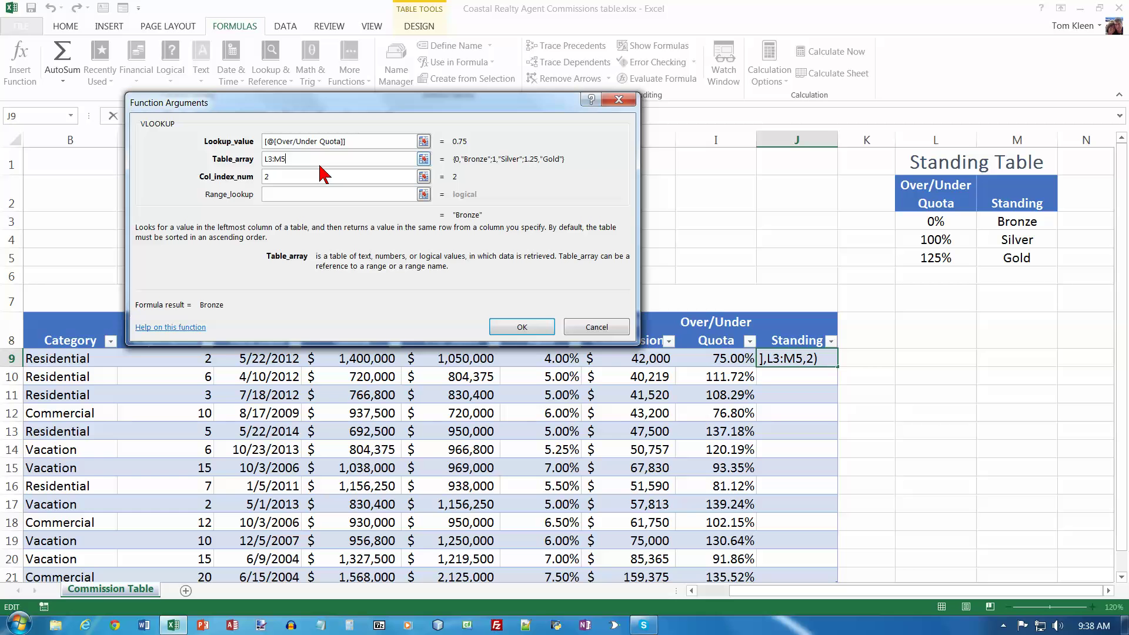
pyautogui.press('F4')
pyautogui.click(272, 159)
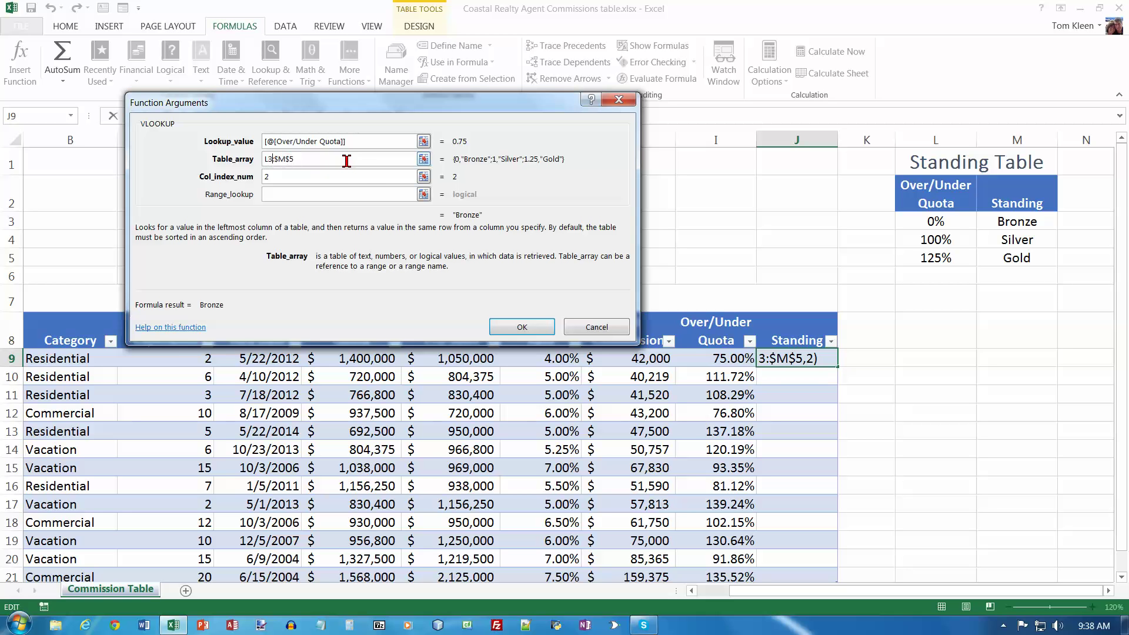
pyautogui.press('F4')
pyautogui.click(525, 327)
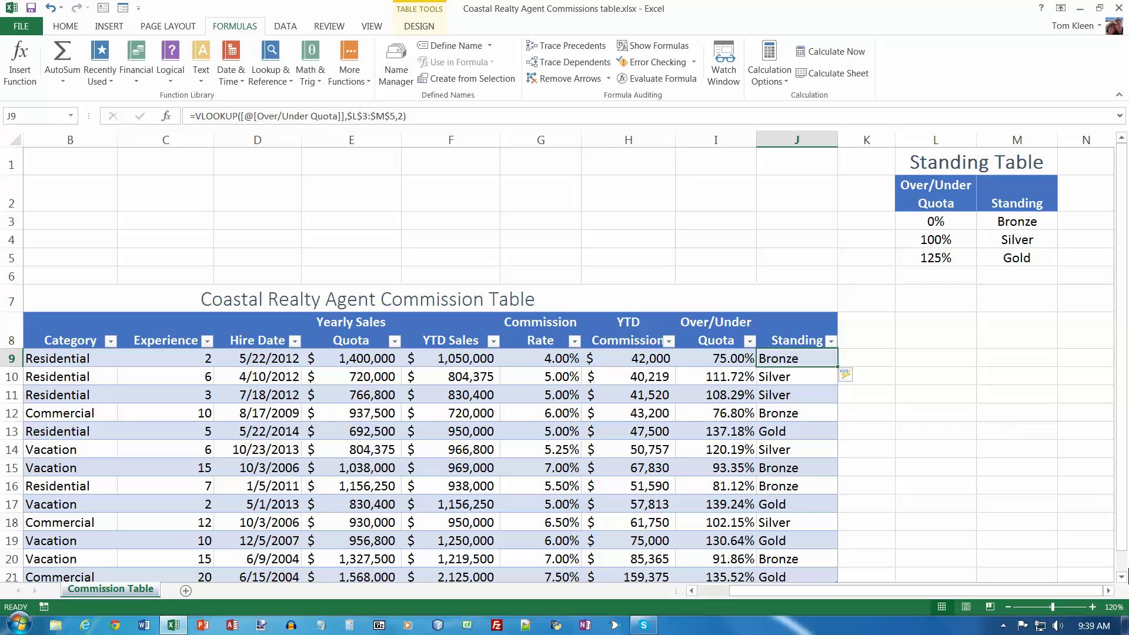
# - Scroll down to check that every agent row through 21 shows a Bronze, Silver or Gold standing
pyautogui.click(1123, 578)
pyautogui.click(1123, 577)
pyautogui.click(1123, 578)
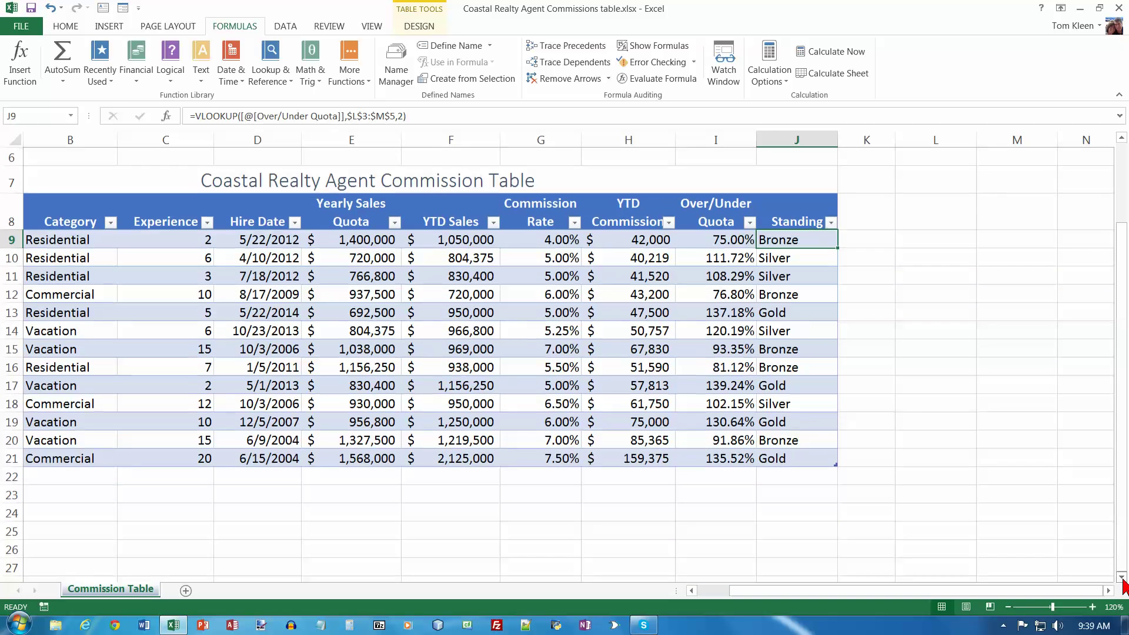
pyautogui.click(1122, 578)
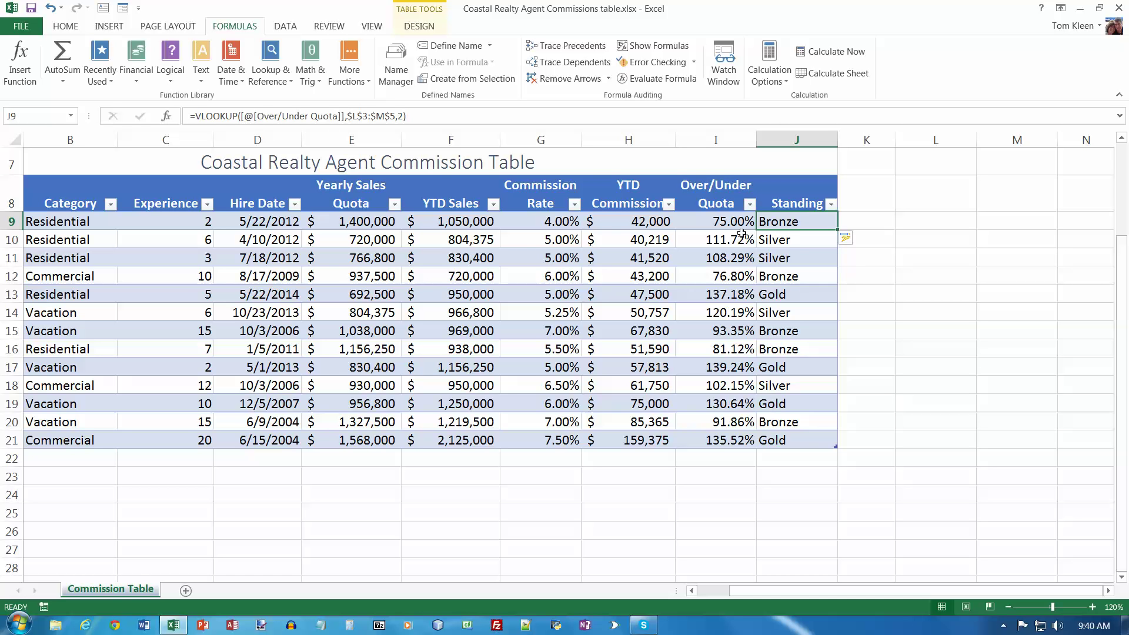
# - Select the Over/Under Quota values I9:I21 and start a new conditional formatting rule
pyautogui.click(722, 223)
pyautogui.moveTo(722, 222); pyautogui.dragTo(727, 439)
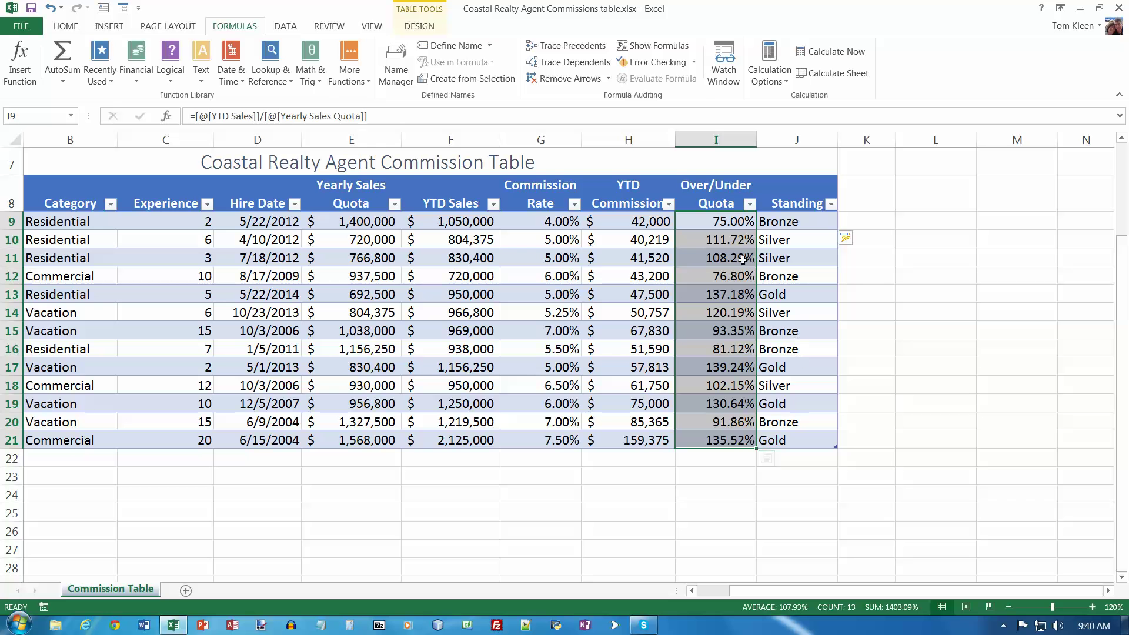
pyautogui.click(65, 27)
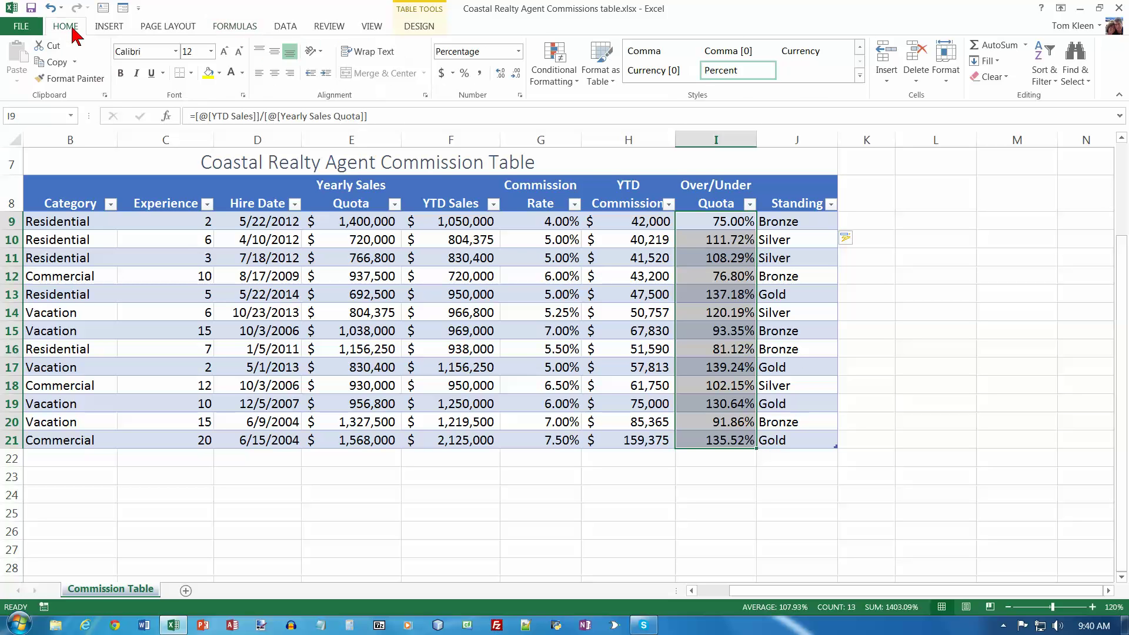
pyautogui.click(578, 86)
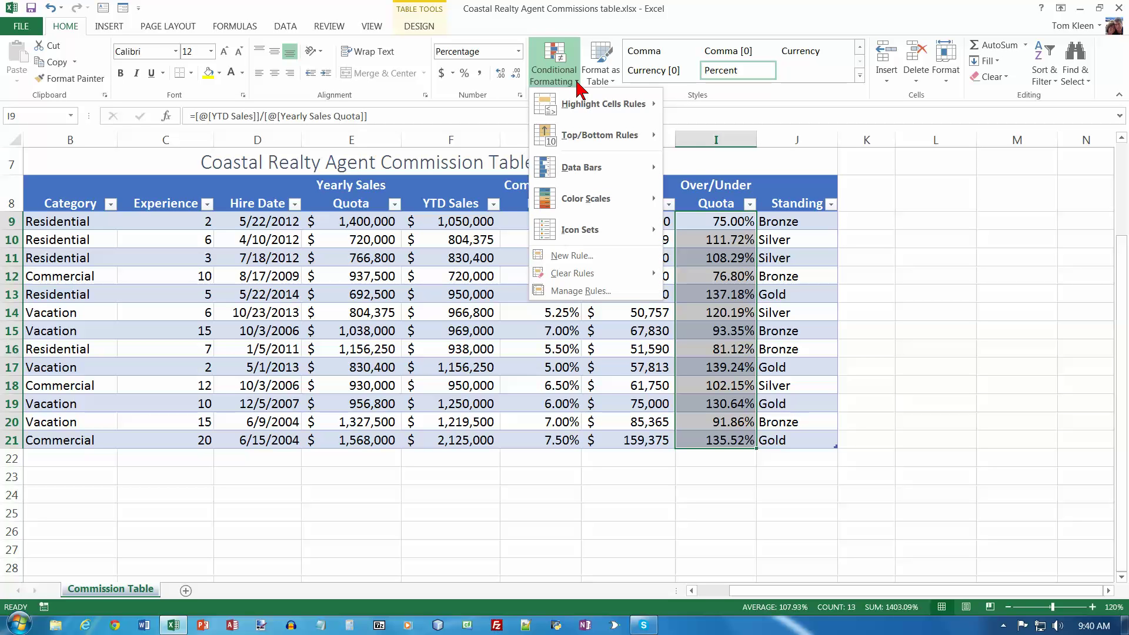
pyautogui.click(573, 266)
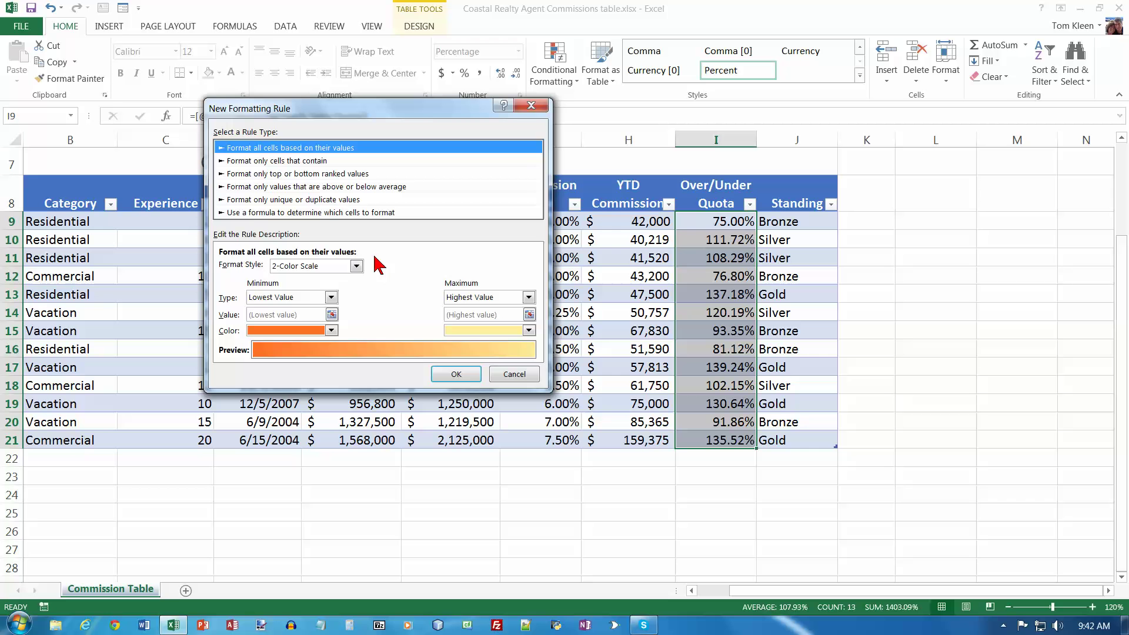
# - Choose the Icon Sets format style with the 3 Flags icon set
pyautogui.click(356, 267)
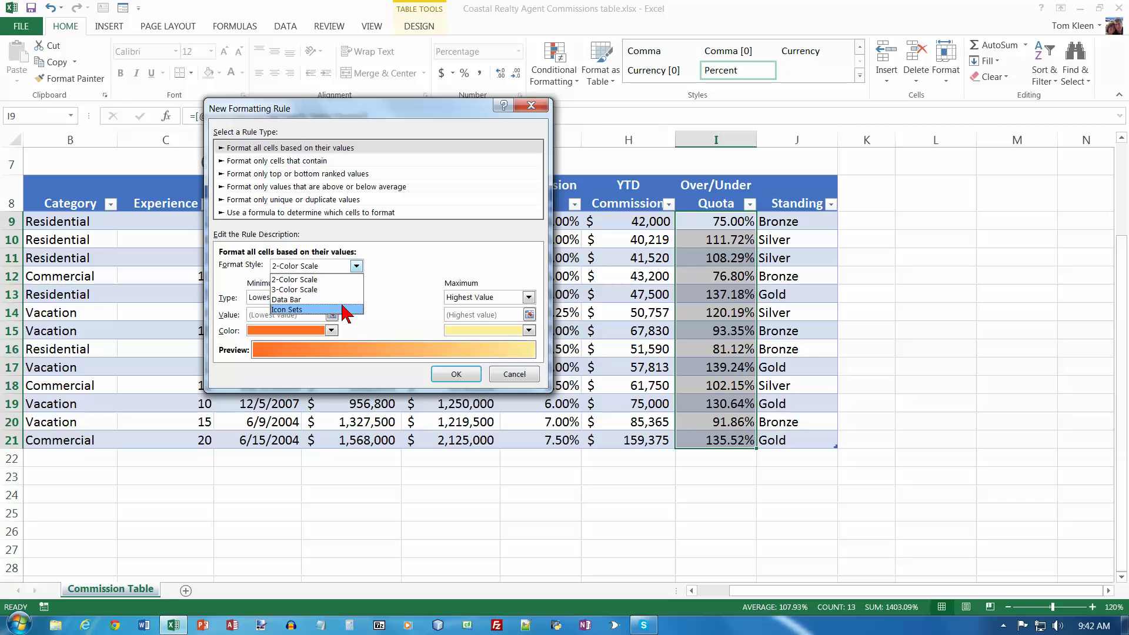
pyautogui.click(306, 309)
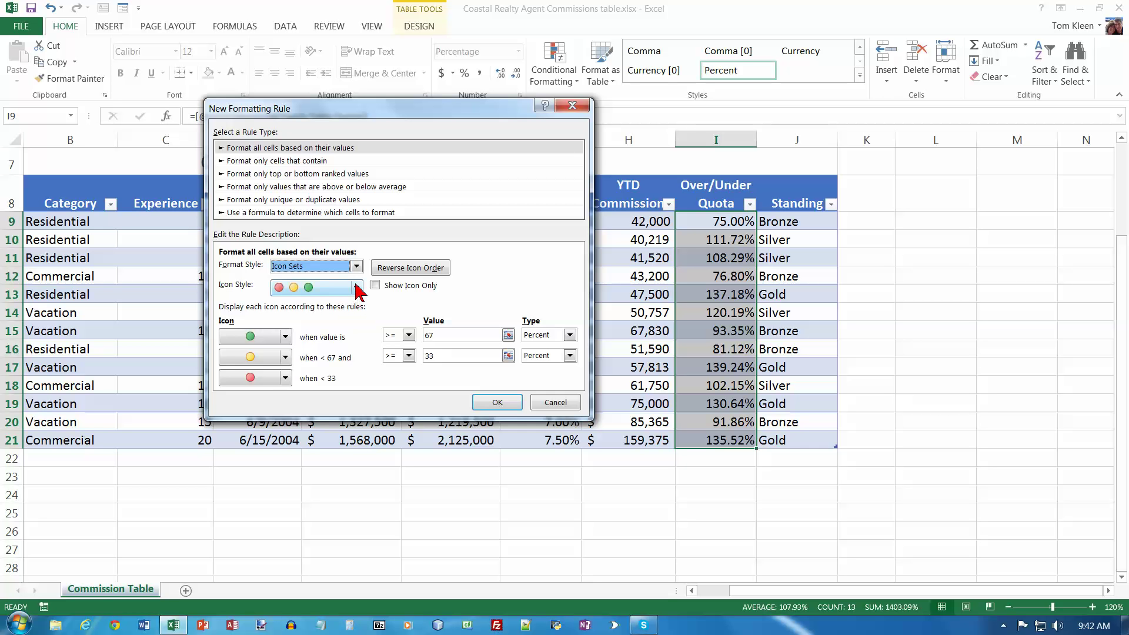
pyautogui.click(356, 287)
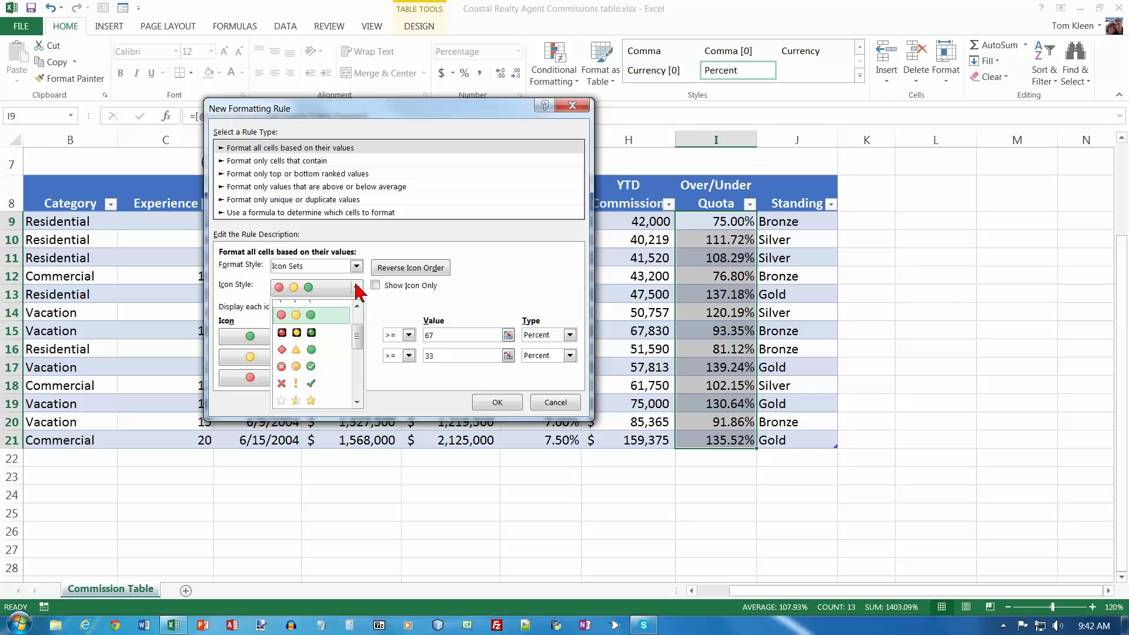
pyautogui.click(357, 403)
pyautogui.click(357, 403)
pyautogui.click(357, 403)
pyautogui.click(357, 403)
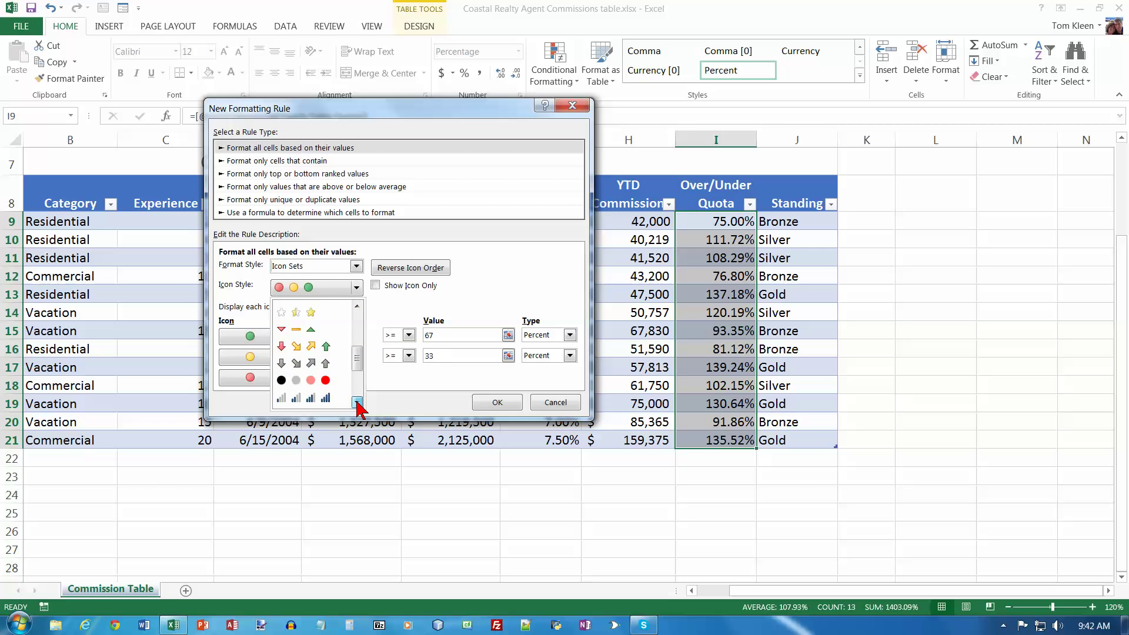
pyautogui.click(357, 403)
pyautogui.click(357, 403)
pyautogui.click(357, 403)
pyautogui.click(357, 403)
pyautogui.click(357, 403)
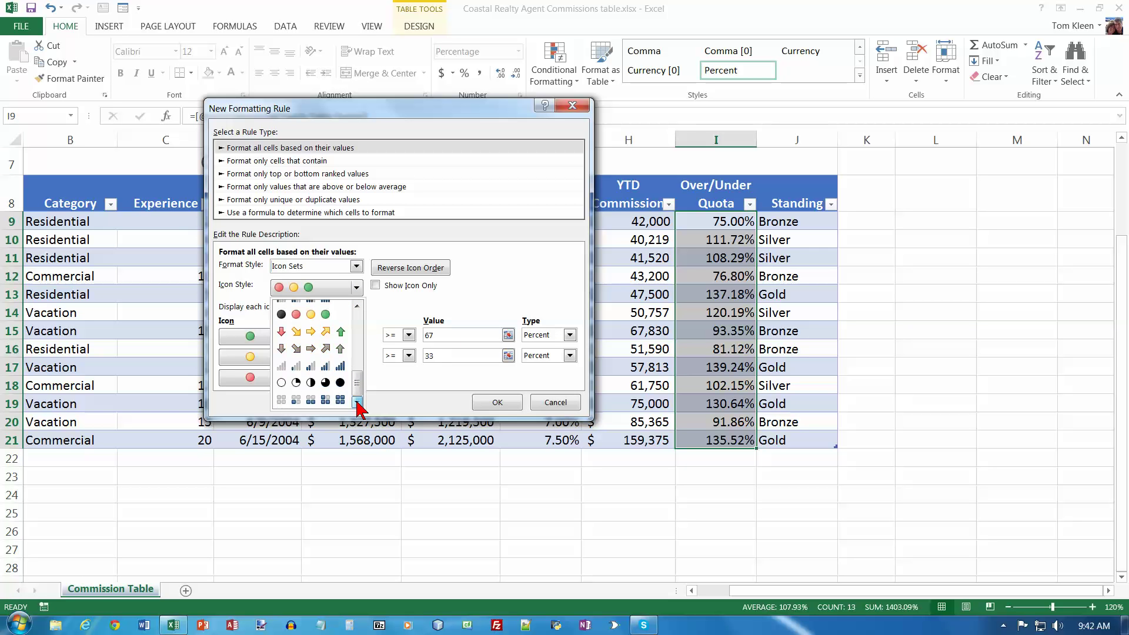
pyautogui.click(356, 319)
pyautogui.click(356, 319)
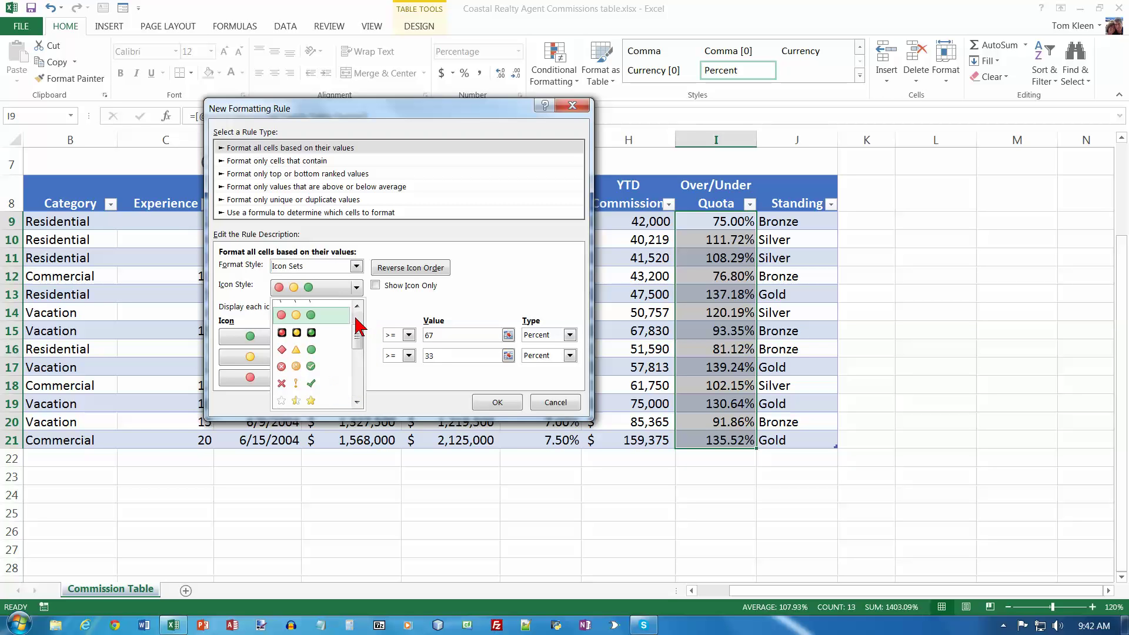
pyautogui.moveTo(355, 341)
pyautogui.mouseDown()
pyautogui.moveTo(347, 327)
pyautogui.moveTo(340, 334)
pyautogui.mouseUp()
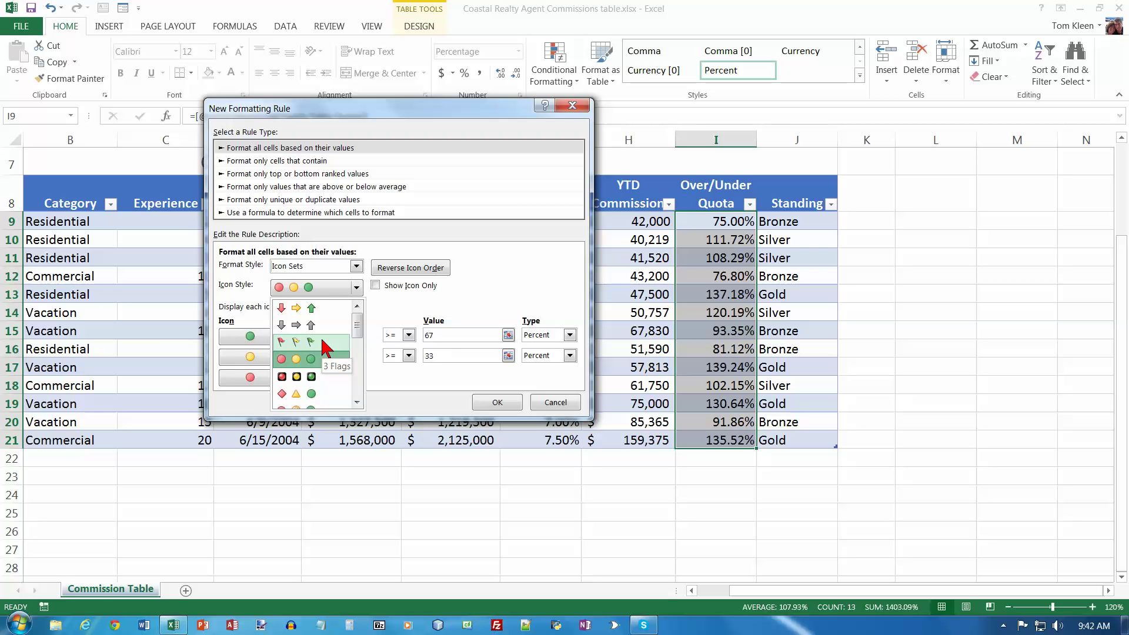
pyautogui.click(325, 343)
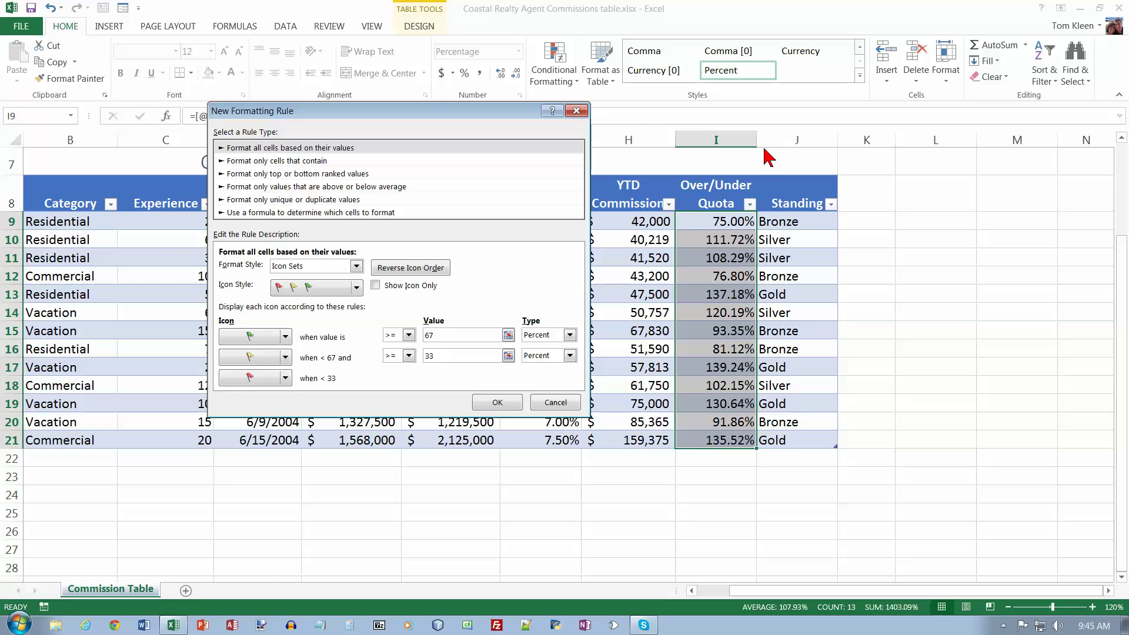
# - Set Number thresholds of 1.25 for green and 1 for yellow flags, and apply the rule
pyautogui.click(569, 336)
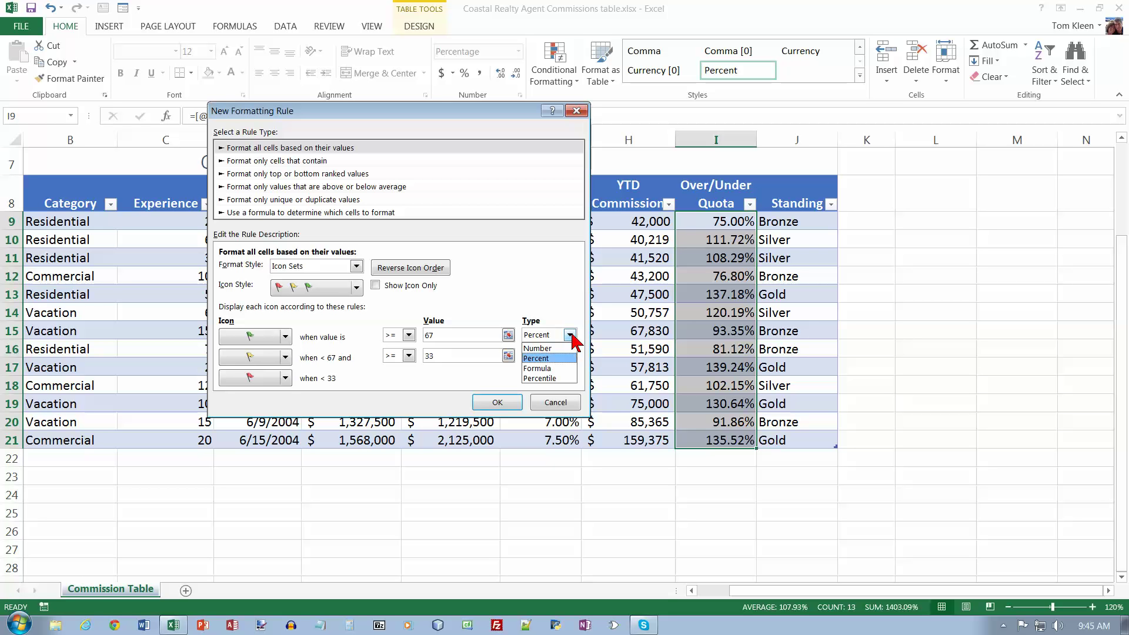
pyautogui.click(538, 348)
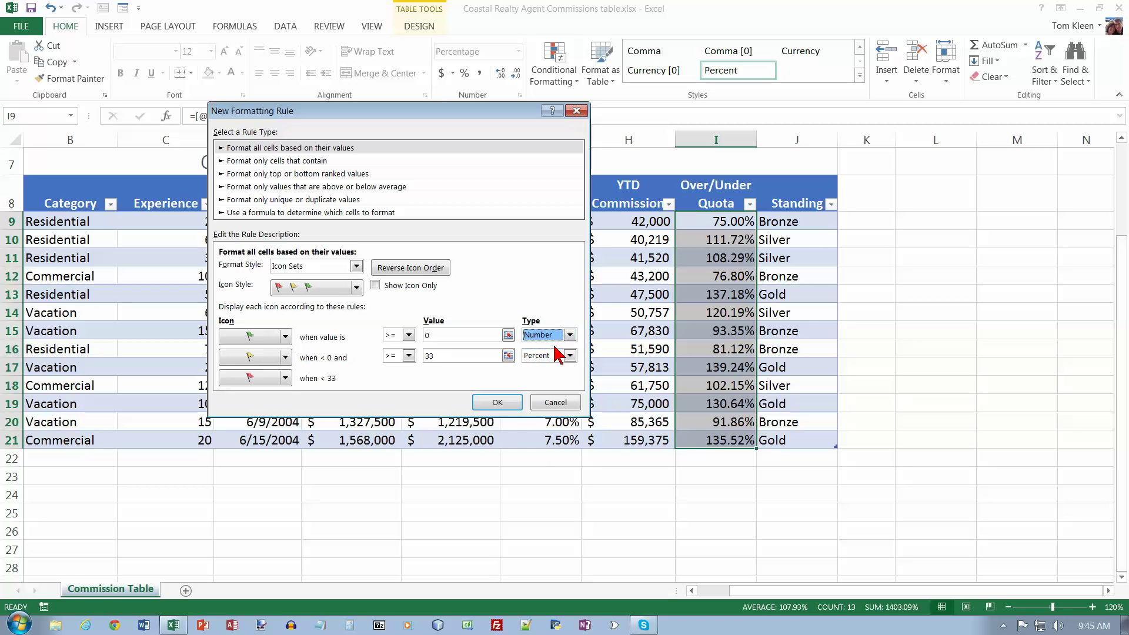
pyautogui.click(468, 335)
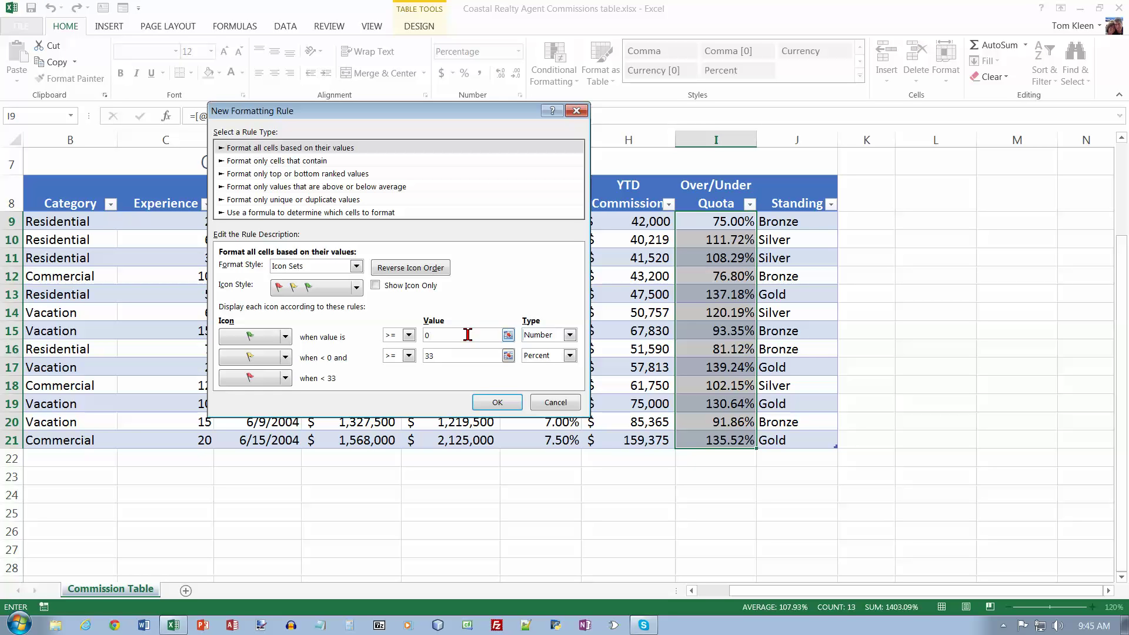
pyautogui.press('BackSpace')
pyautogui.write('1.25')
pyautogui.click(463, 356)
pyautogui.doubleClick(460, 356)
pyautogui.write('1')
pyautogui.click(570, 356)
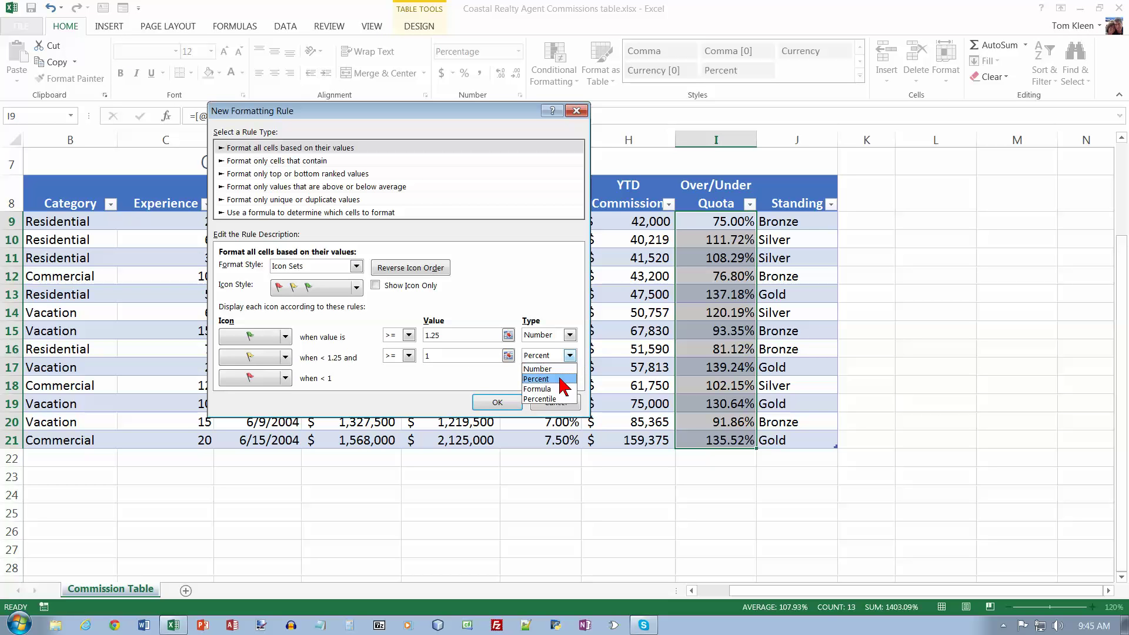
pyautogui.click(553, 369)
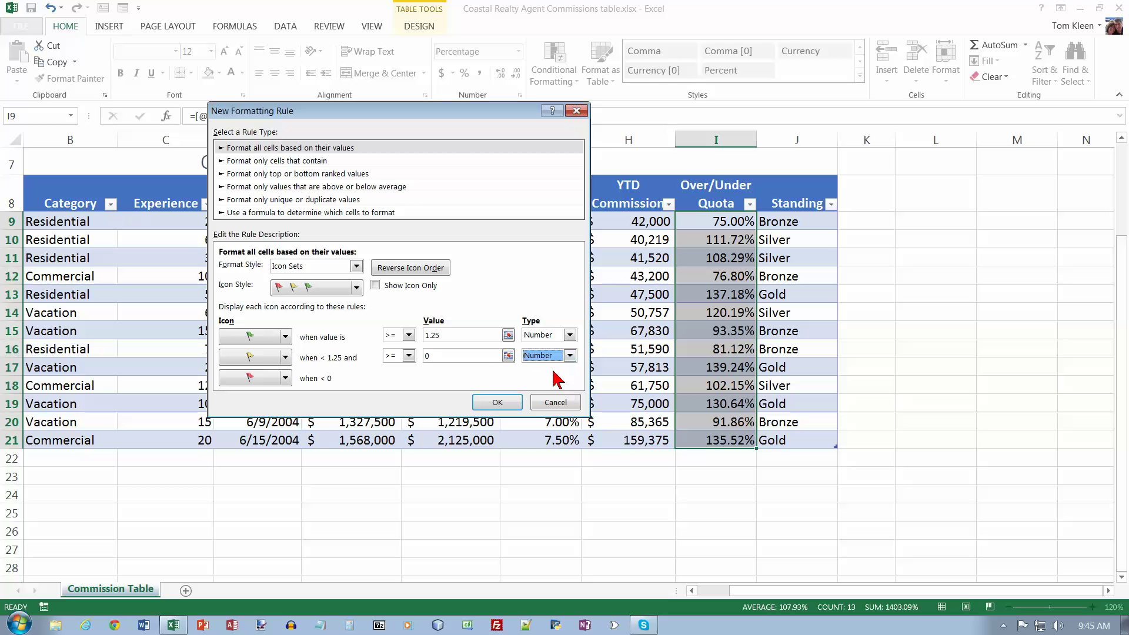
pyautogui.doubleClick(454, 355)
pyautogui.write('1')
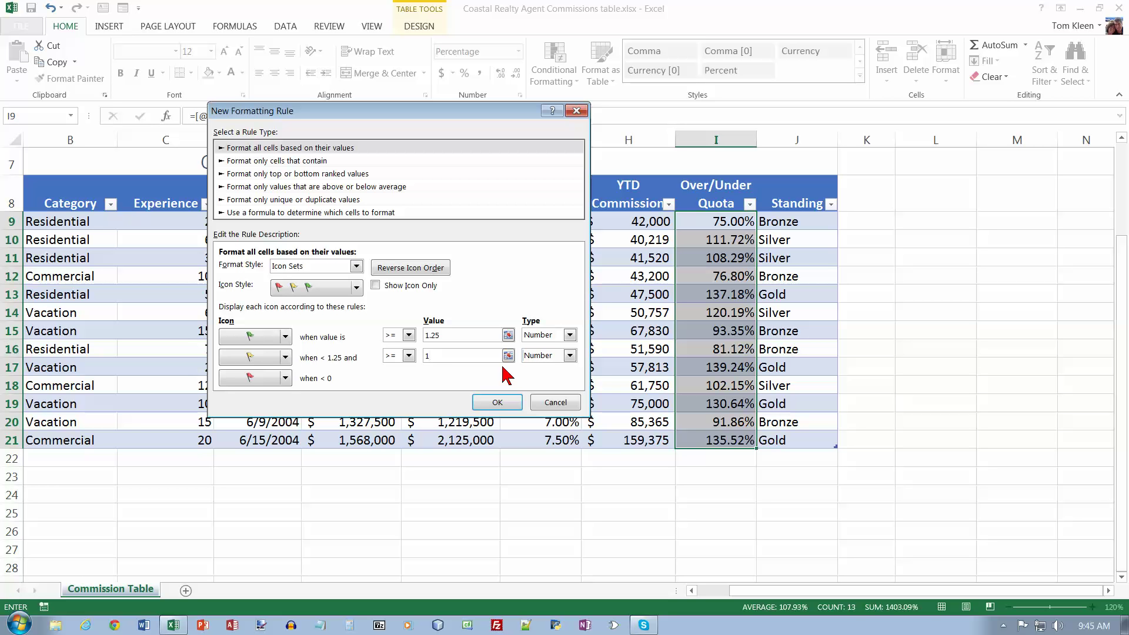
pyautogui.click(504, 404)
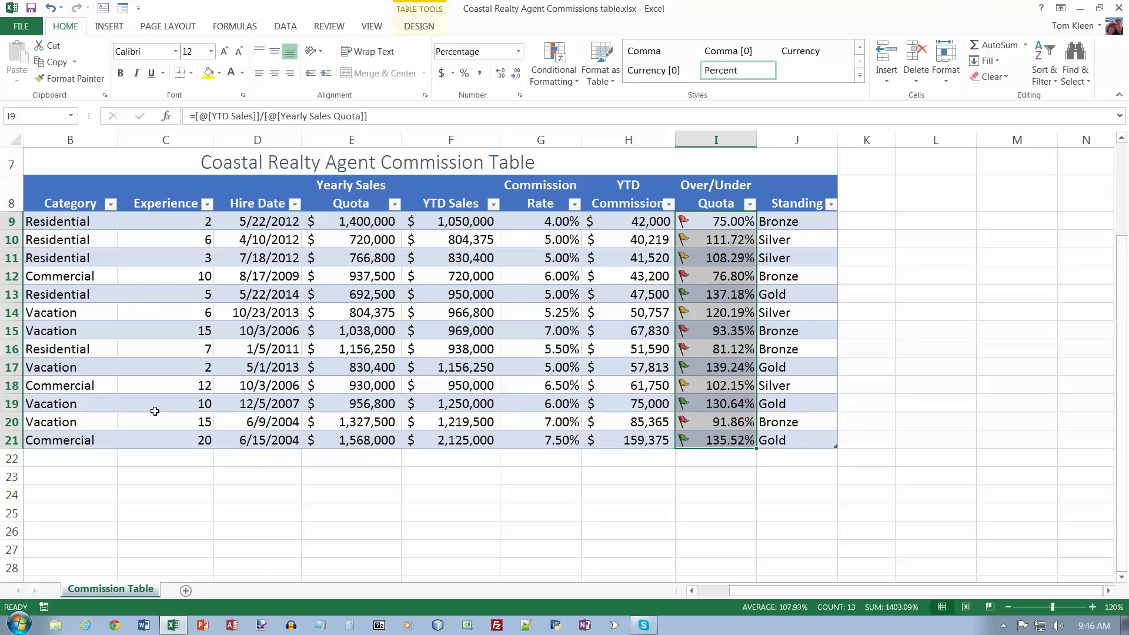
# - Review the flag icons in the quota column and bring up the Commissions table's design options
pyautogui.click(155, 412)
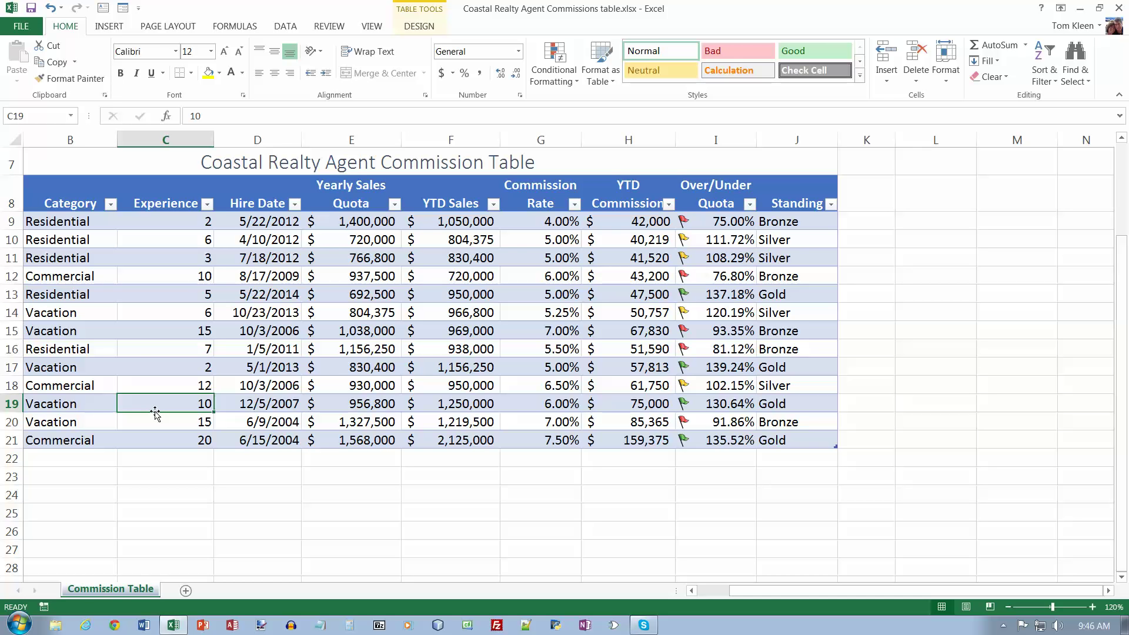
pyautogui.click(420, 27)
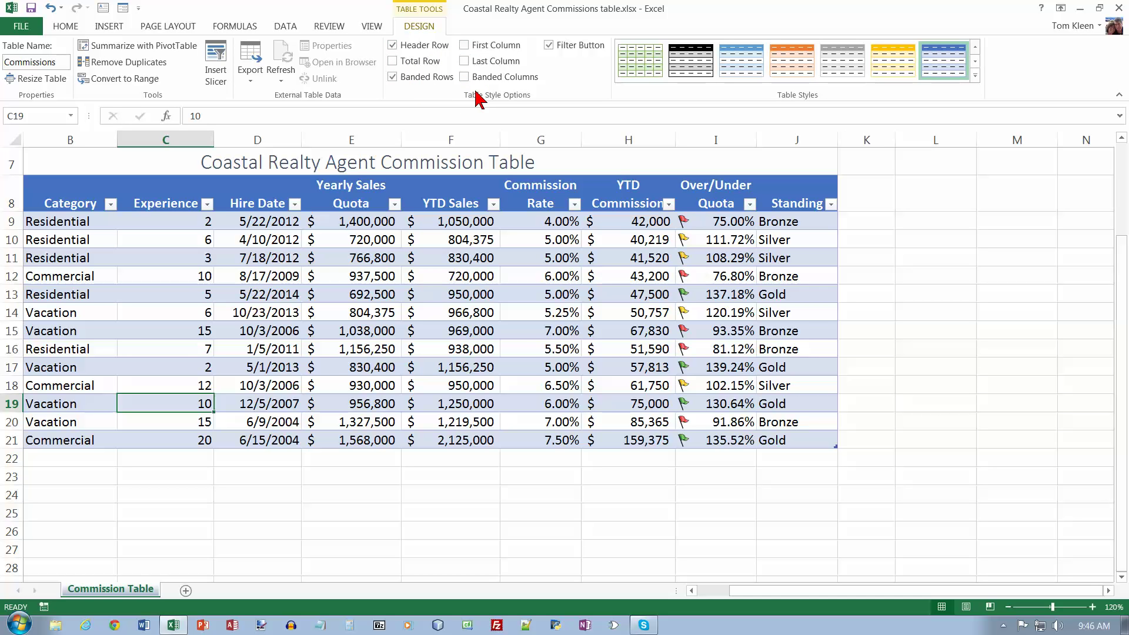
# - Turn on the table's Total row in row 22, showing a count of 13 under Standing
pyautogui.click(392, 61)
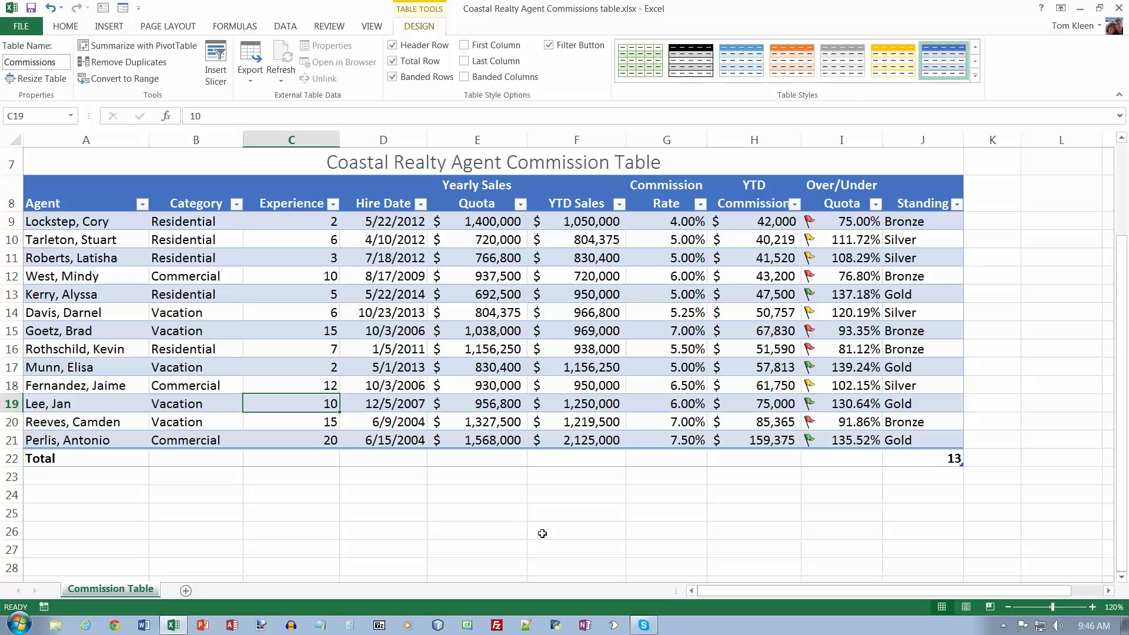
pyautogui.click(770, 457)
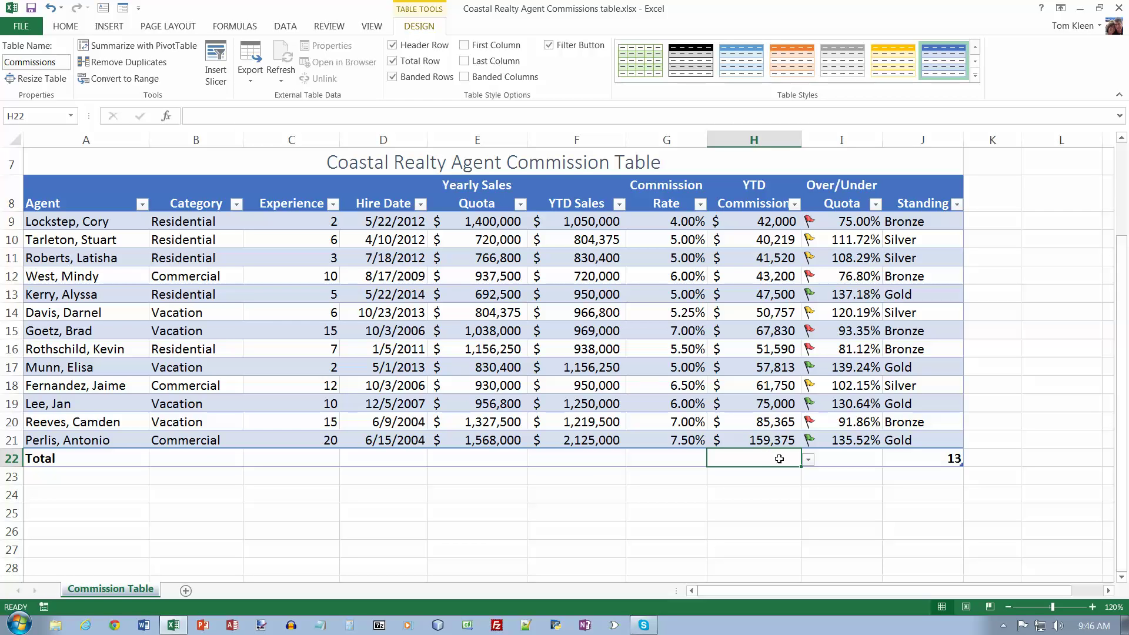
# - In row 22, sum YTD Commission ($823,918) and YTD Sales ($13,929,325), and average Experience
pyautogui.click(809, 459)
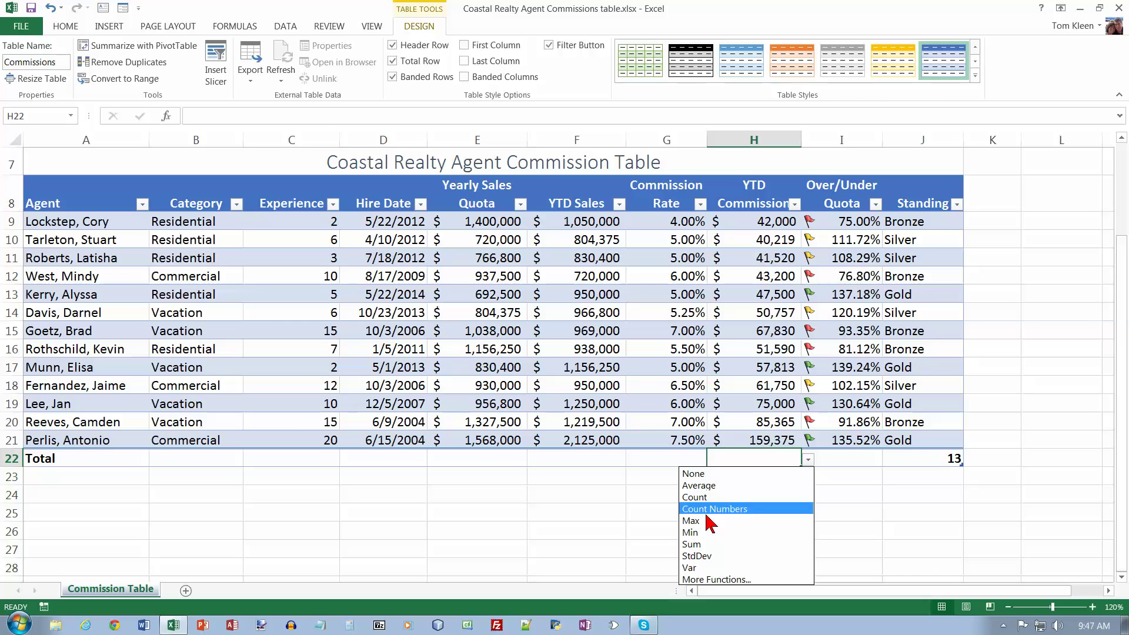
pyautogui.click(692, 544)
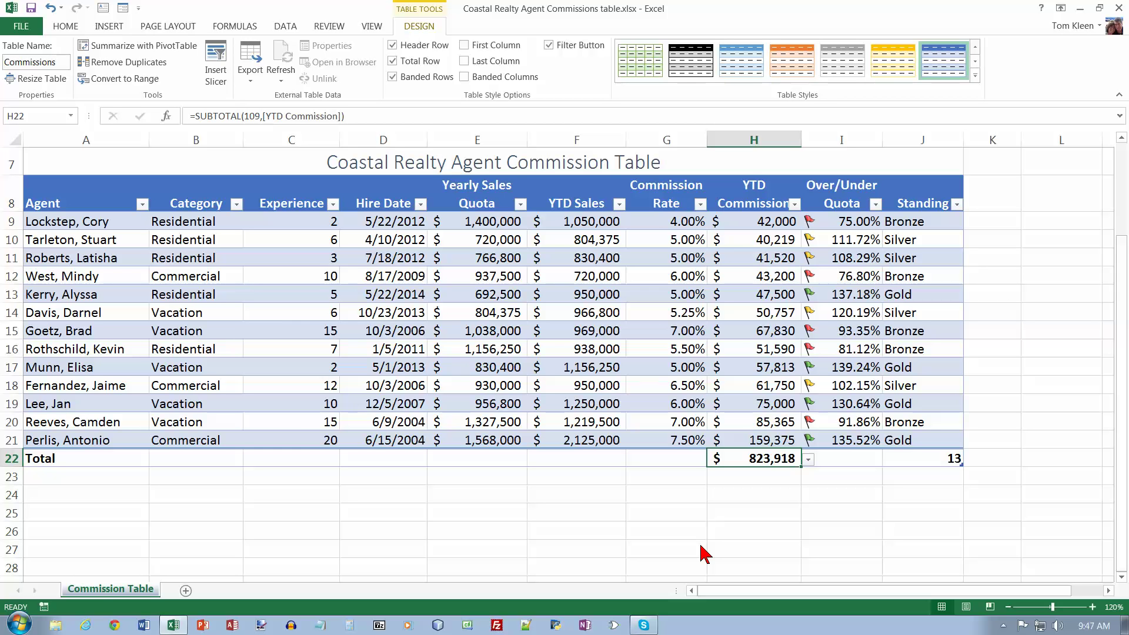
pyautogui.click(610, 460)
pyautogui.click(633, 459)
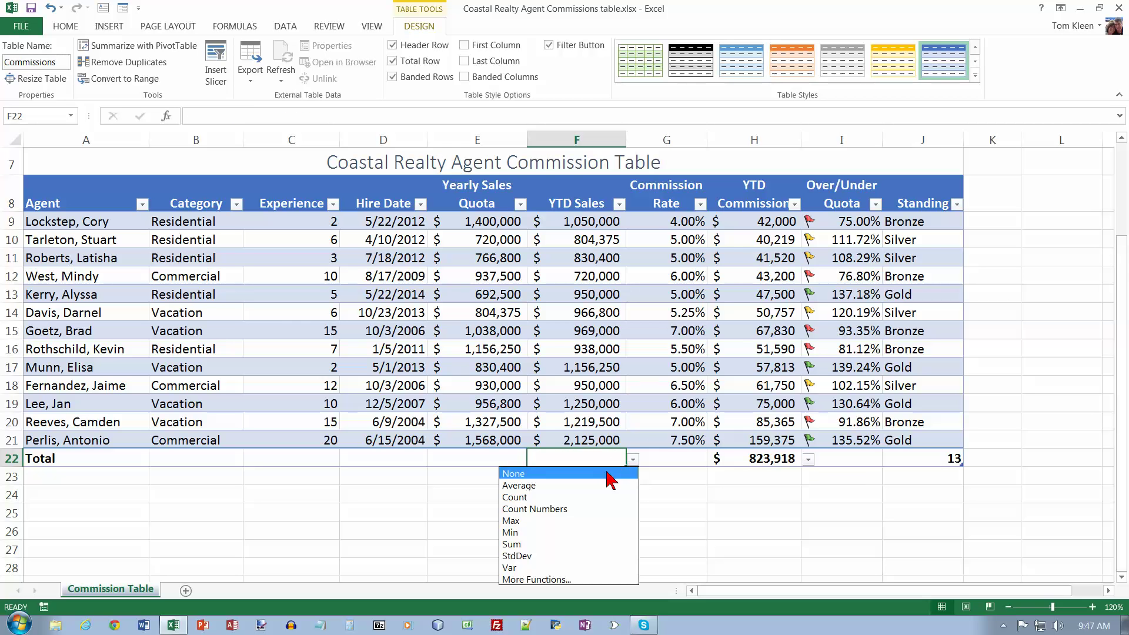
pyautogui.click(584, 544)
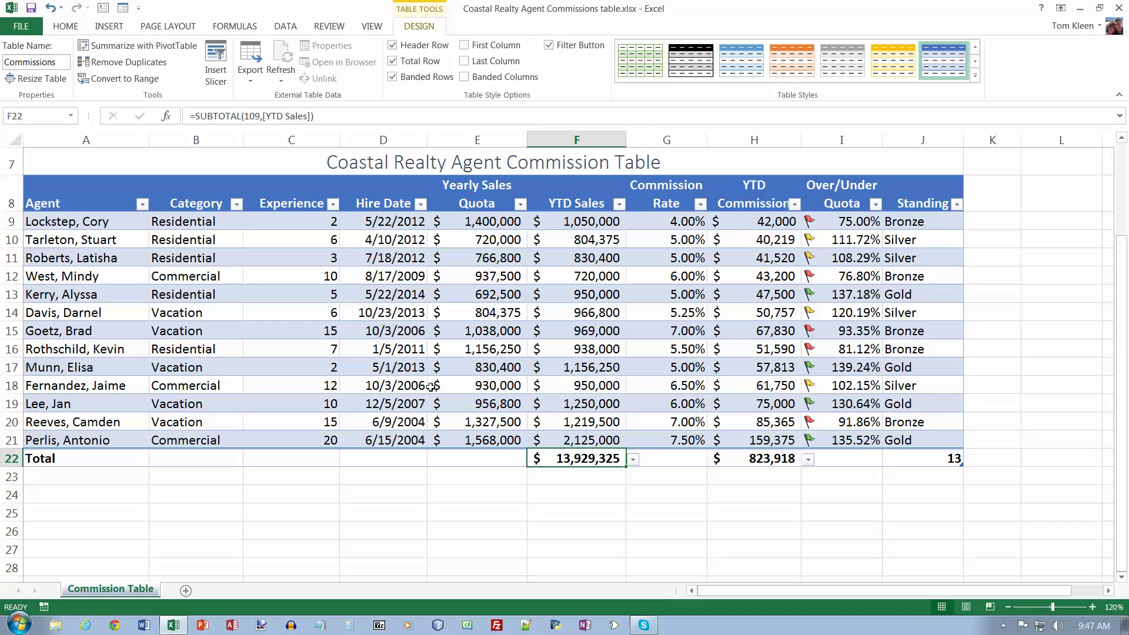
pyautogui.click(308, 458)
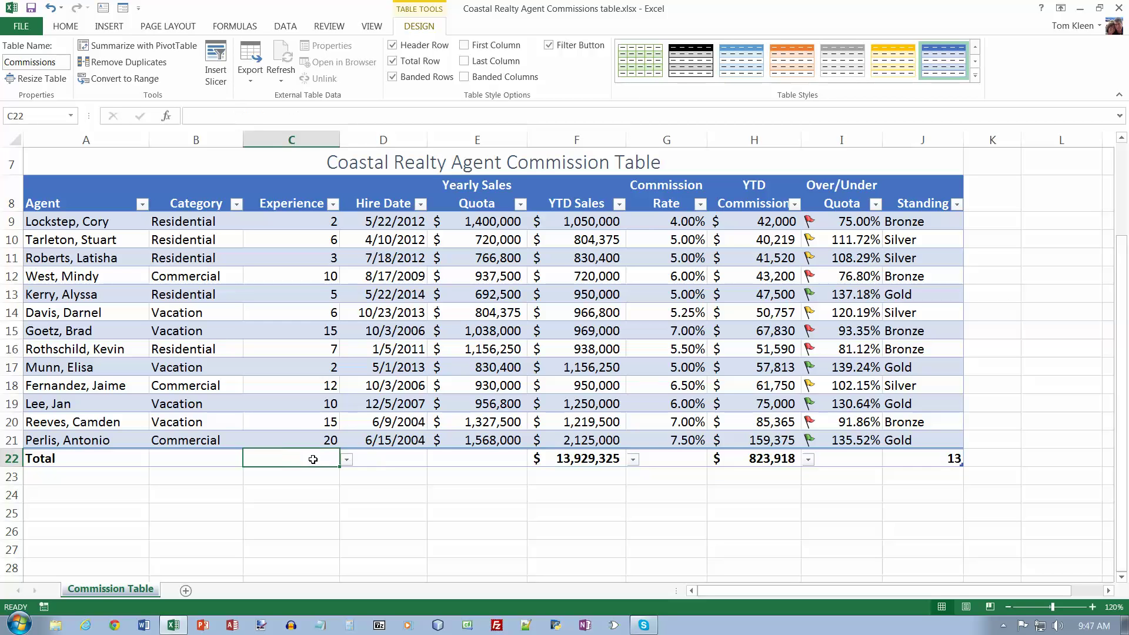
pyautogui.click(347, 460)
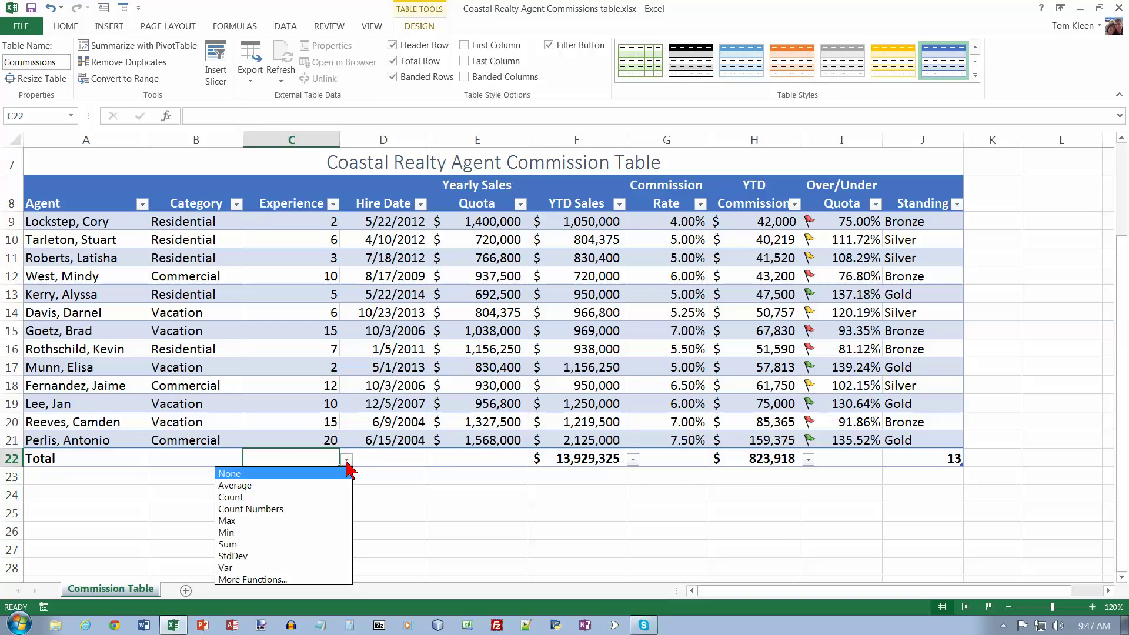
pyautogui.click(283, 486)
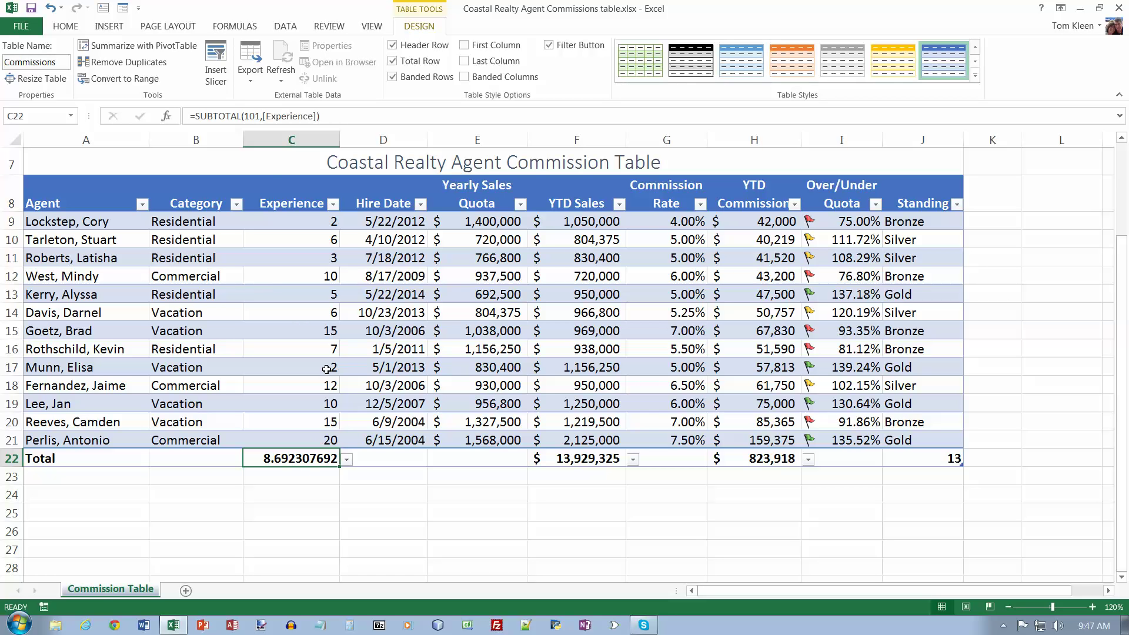
# - Apply Comma Style so the Experience average shows 8.69, save, and open the File Info page
pyautogui.click(66, 28)
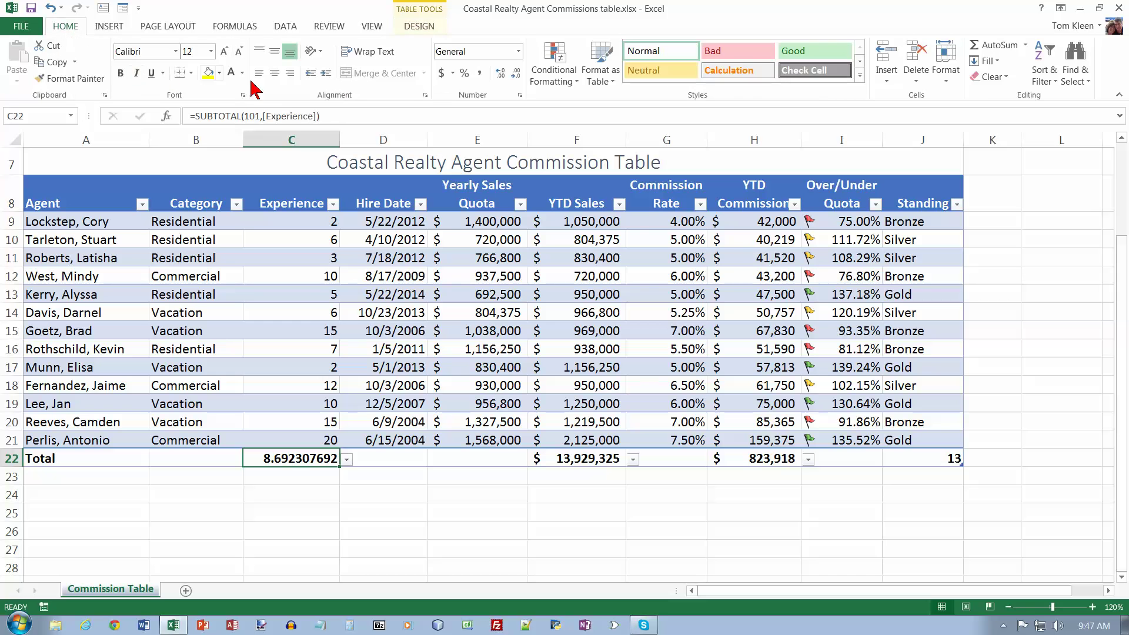
pyautogui.click(482, 72)
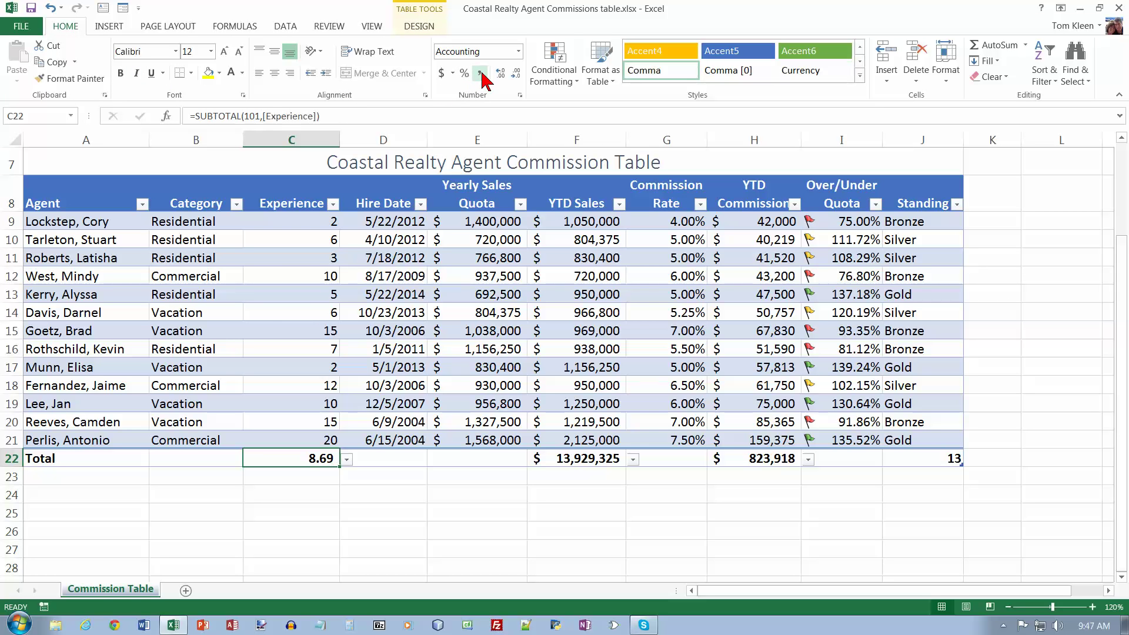
pyautogui.click(31, 9)
pyautogui.click(274, 226)
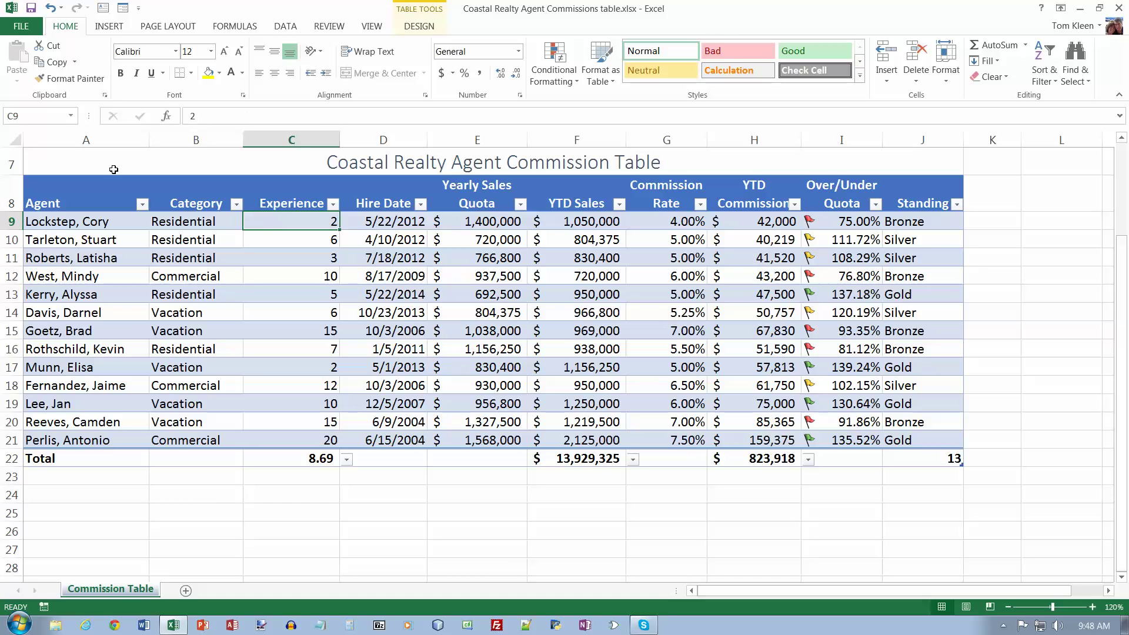
pyautogui.click(21, 27)
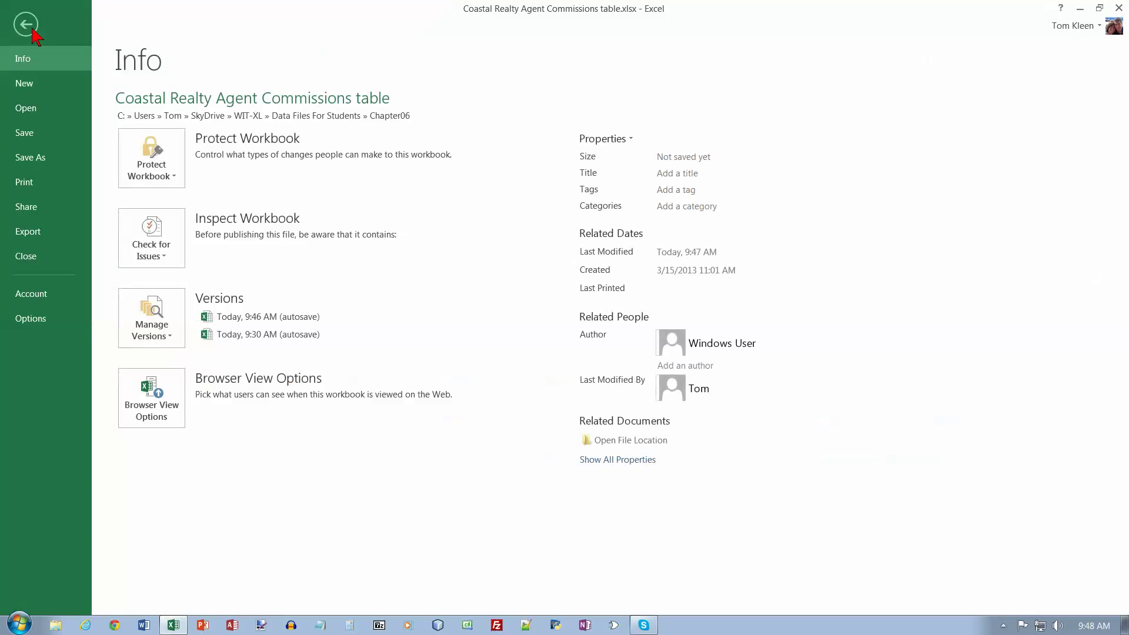
# - Set the print preview to Print Selected Table and check both of its portrait pages
pyautogui.click(32, 185)
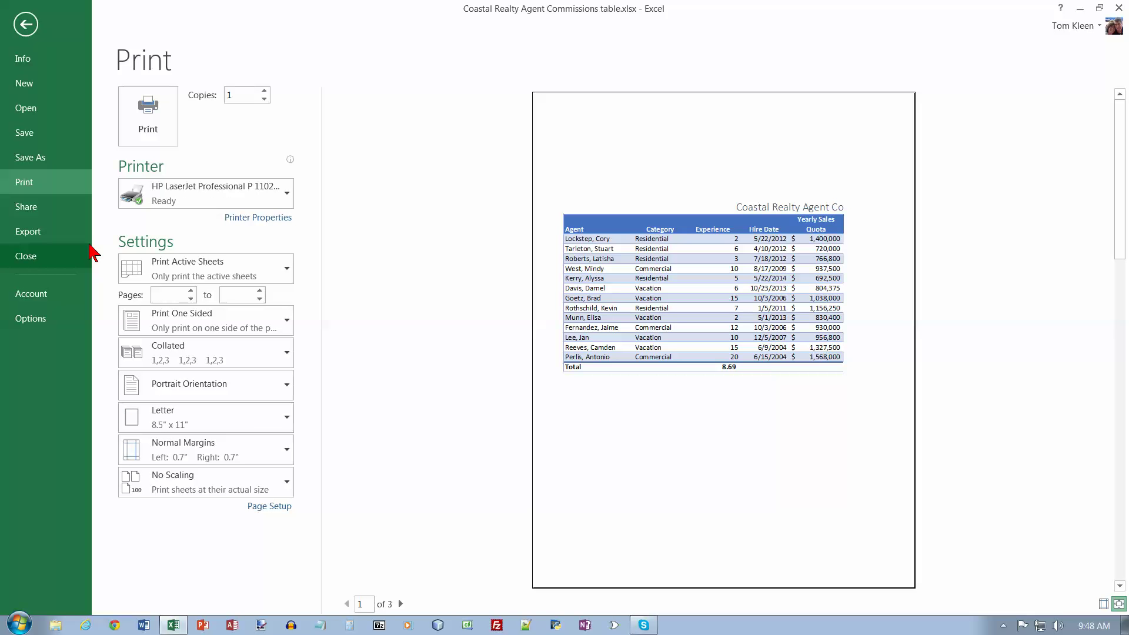
pyautogui.click(289, 269)
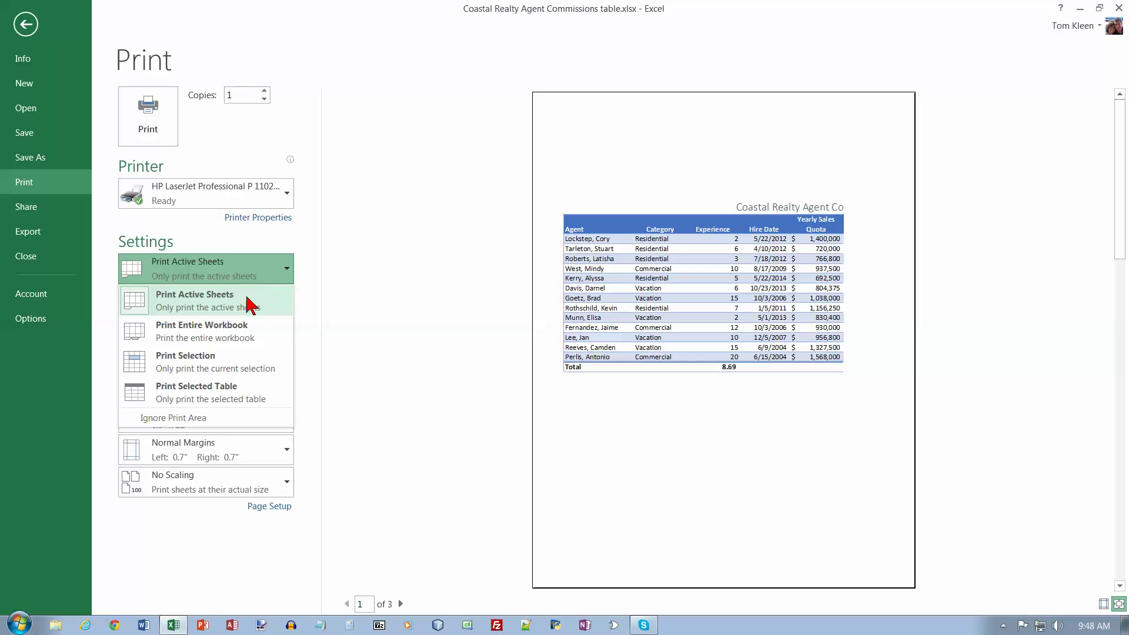
pyautogui.click(219, 395)
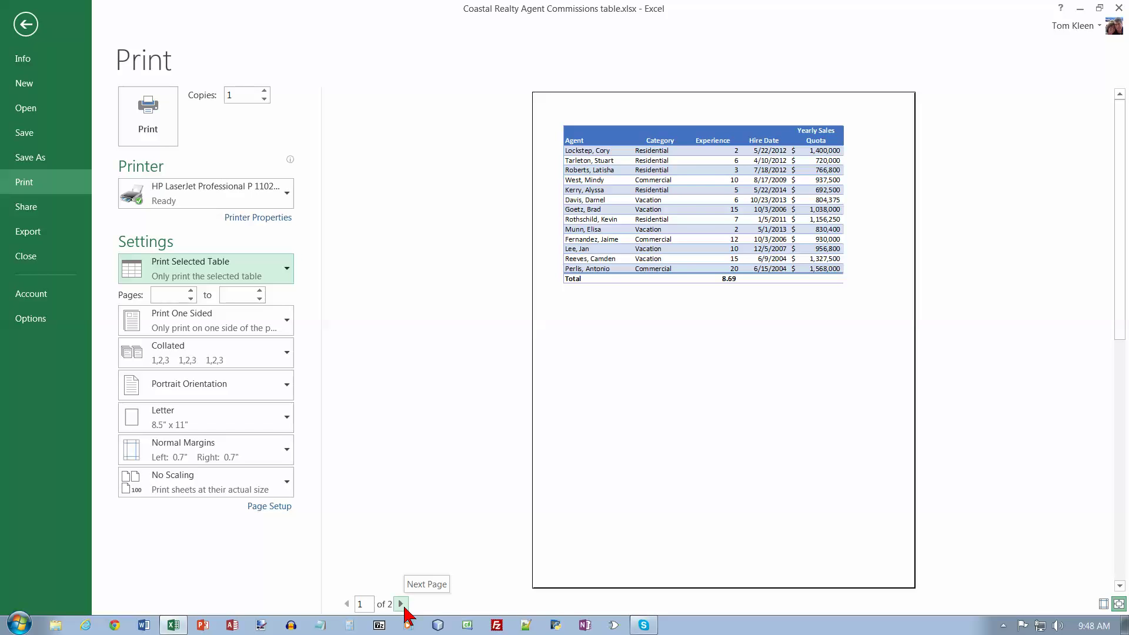
pyautogui.click(401, 604)
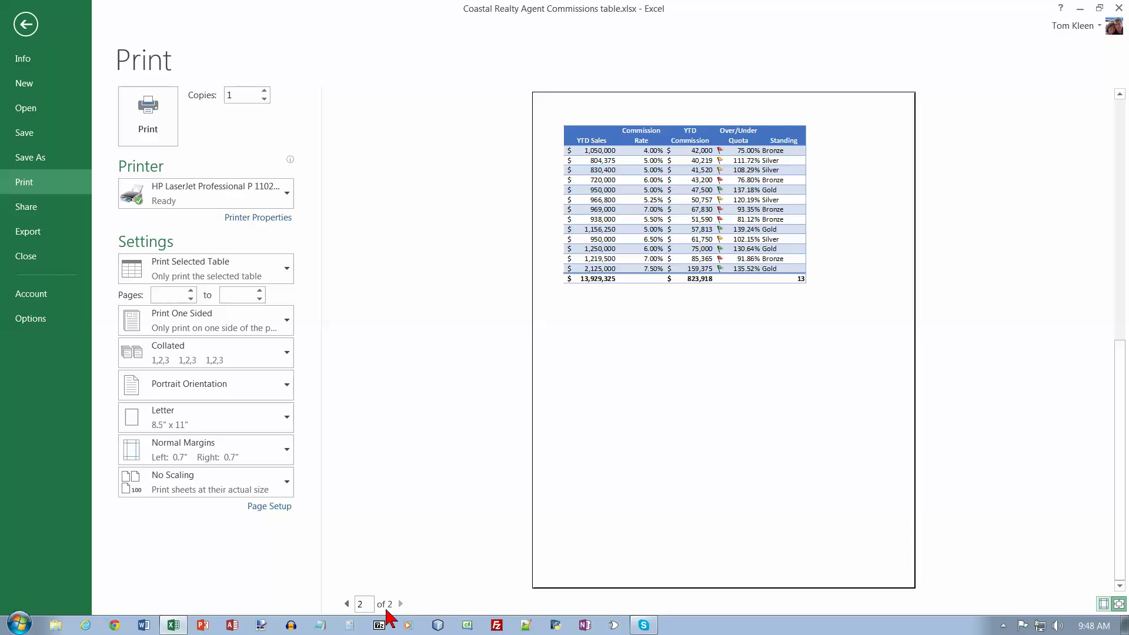
pyautogui.click(347, 604)
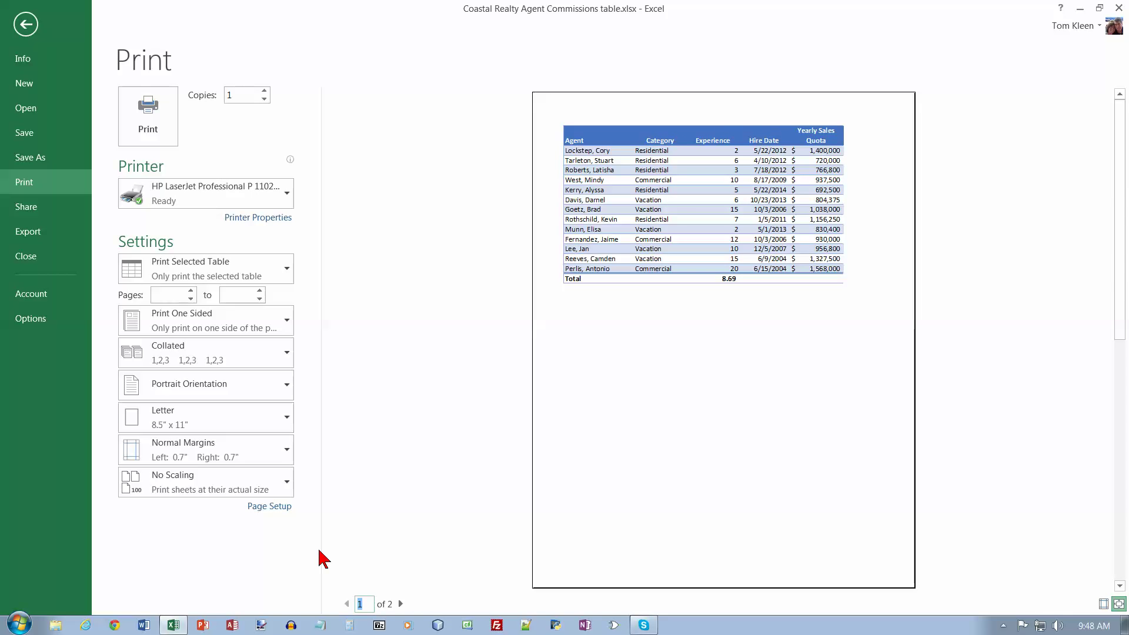
# - Print the table in landscape with all columns fit on one page, then return to the worksheet
pyautogui.click(287, 386)
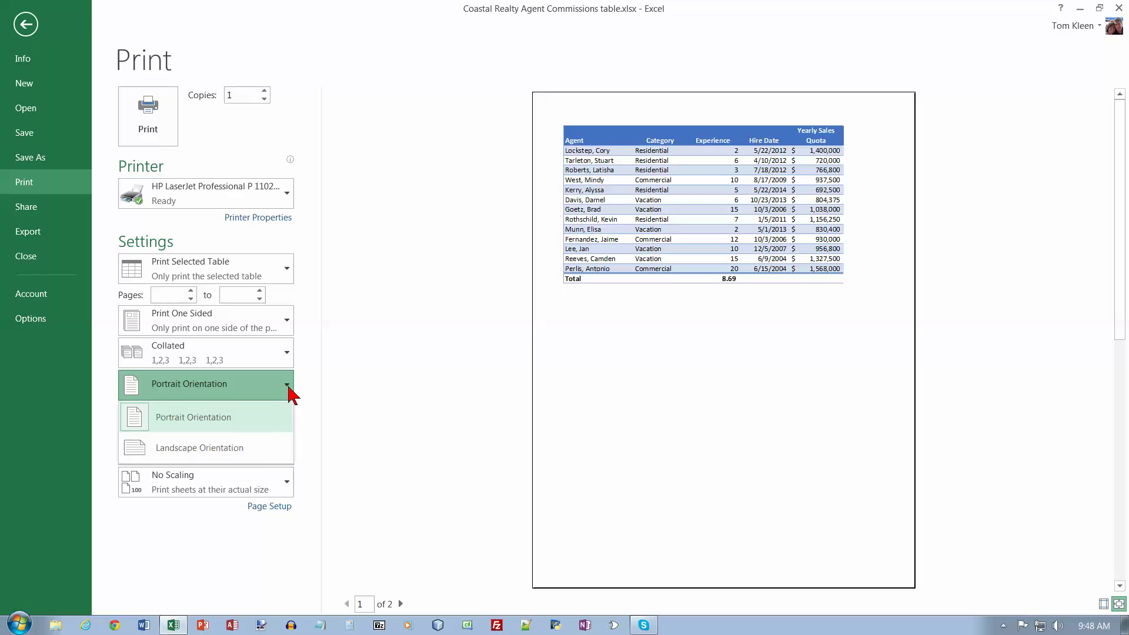
pyautogui.click(257, 452)
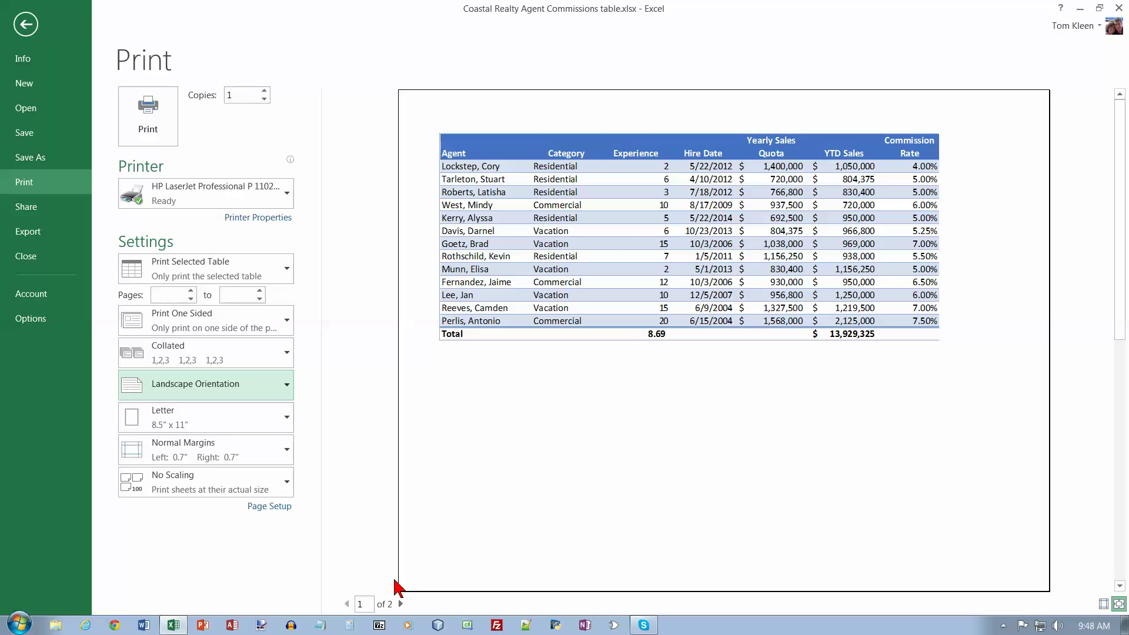
pyautogui.click(288, 483)
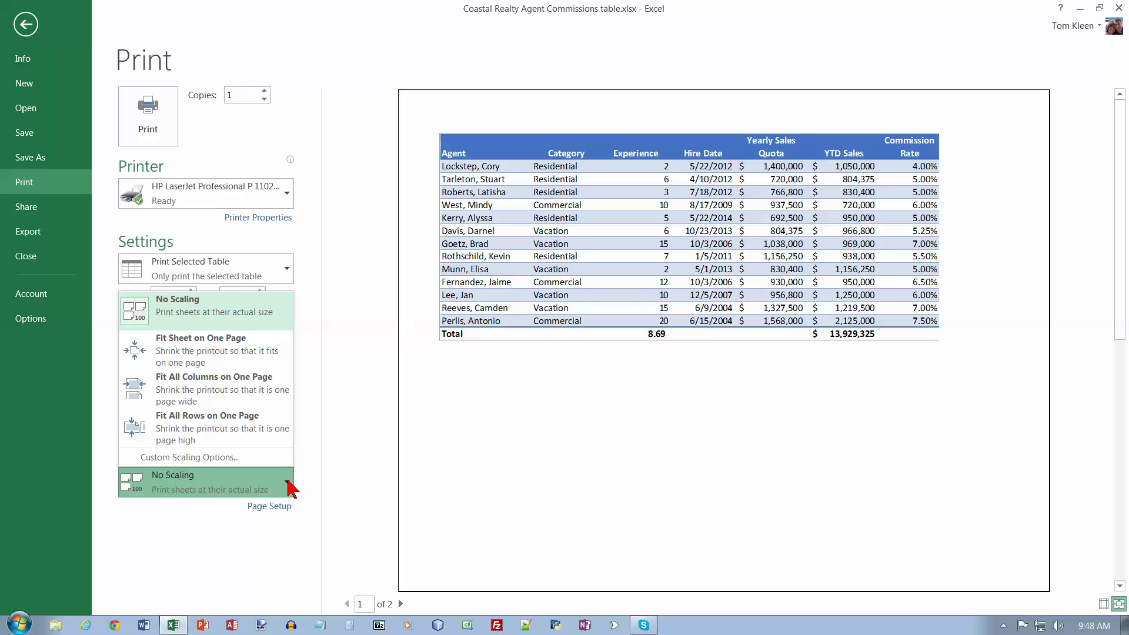
pyautogui.click(257, 398)
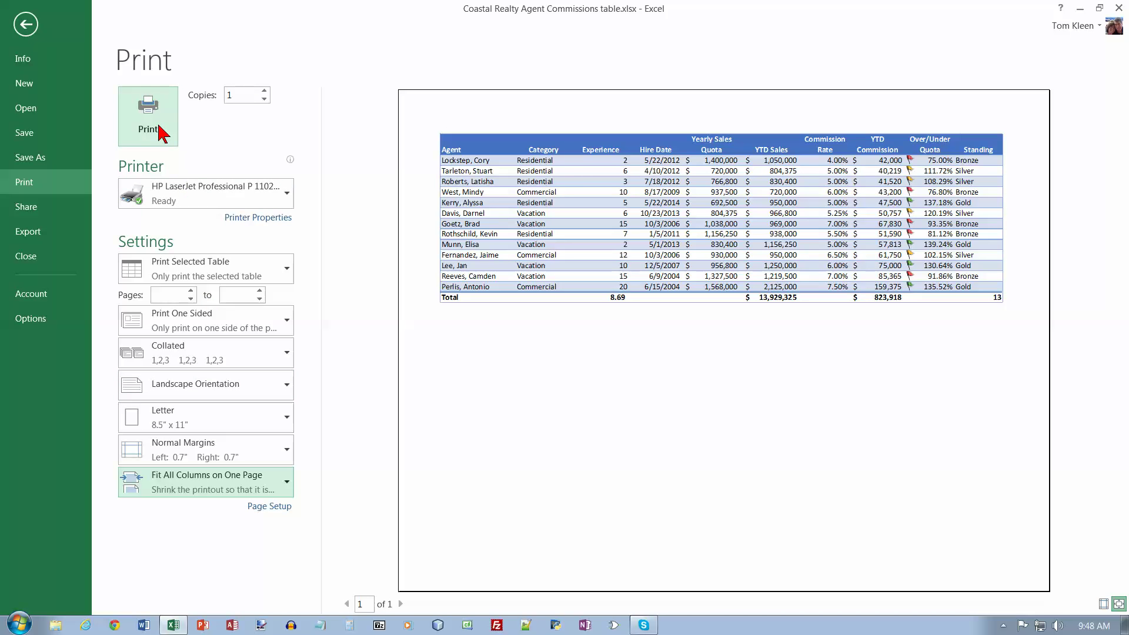
pyautogui.click(26, 30)
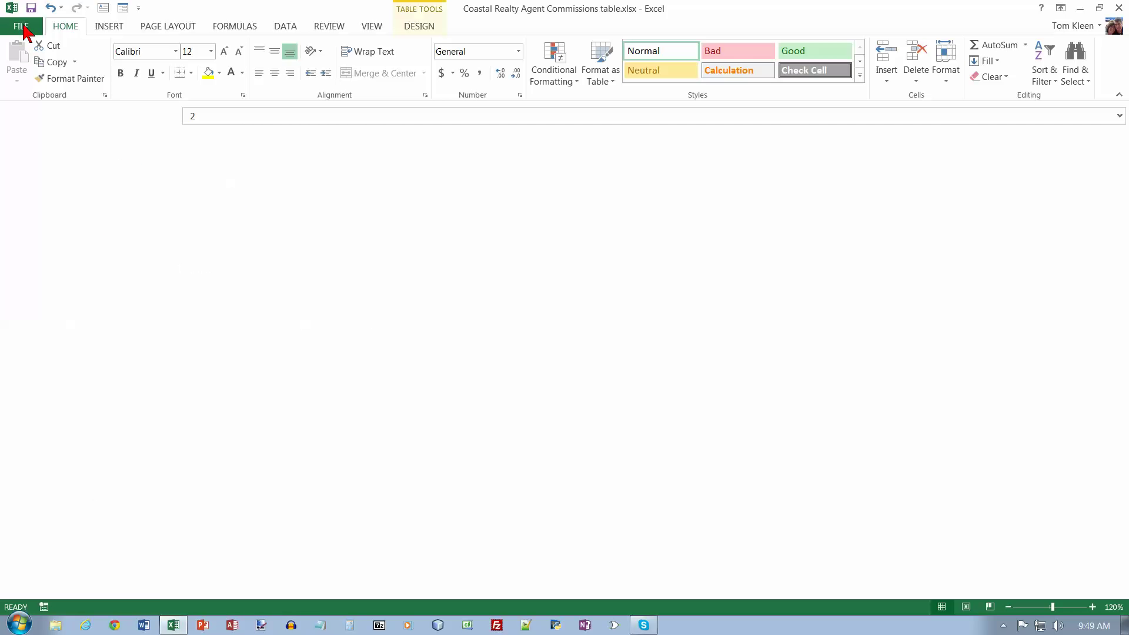